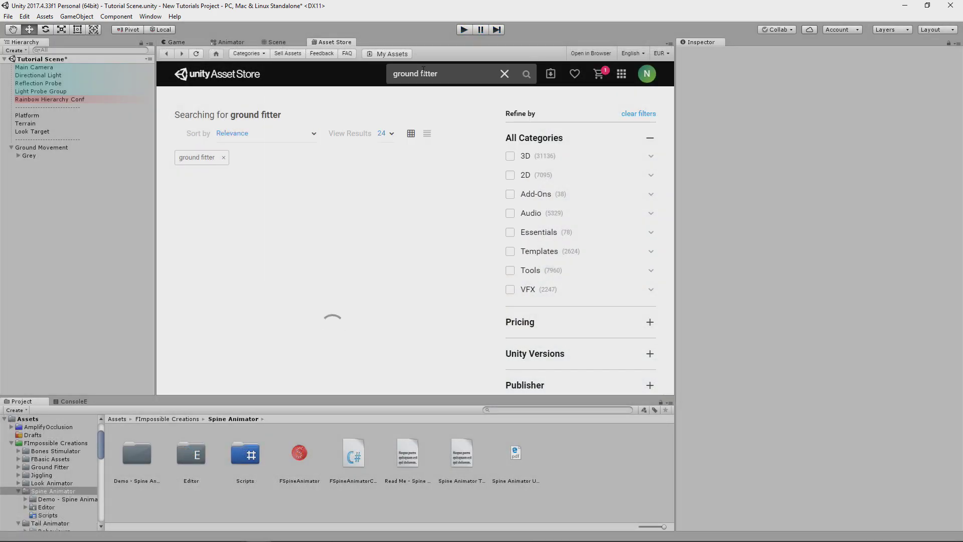
Search the Asset Store for Ground Fitter, Spine Animator and the free Terror Bringer dragon, looking at each matching asset.
{"action": "left_click", "coordinate": [241, 230]}
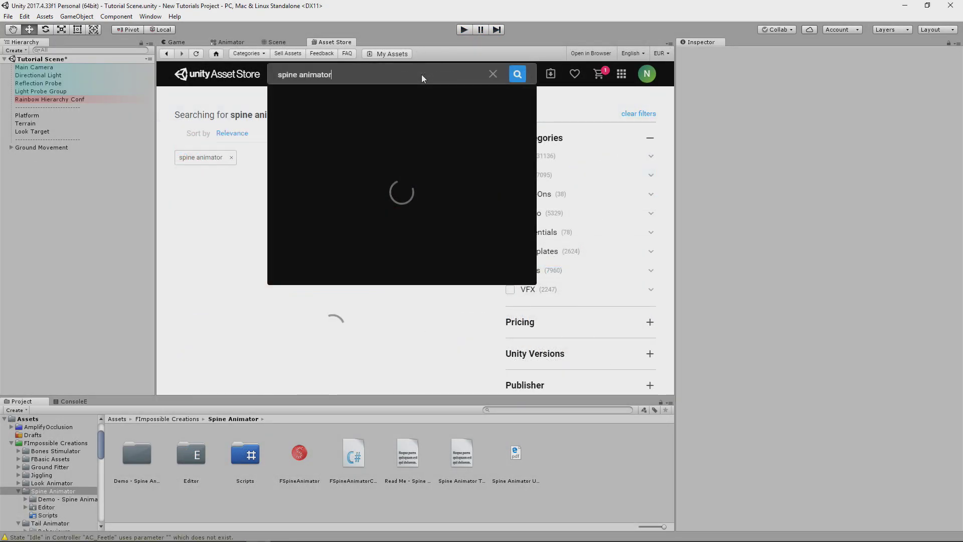
{"action": "left_click", "coordinate": [217, 211]}
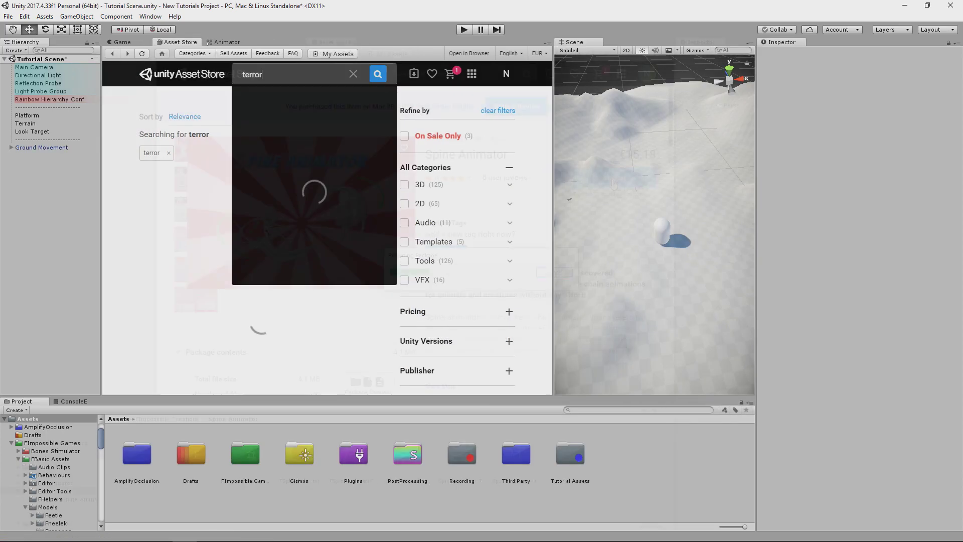
{"action": "type", "text": "gon"}
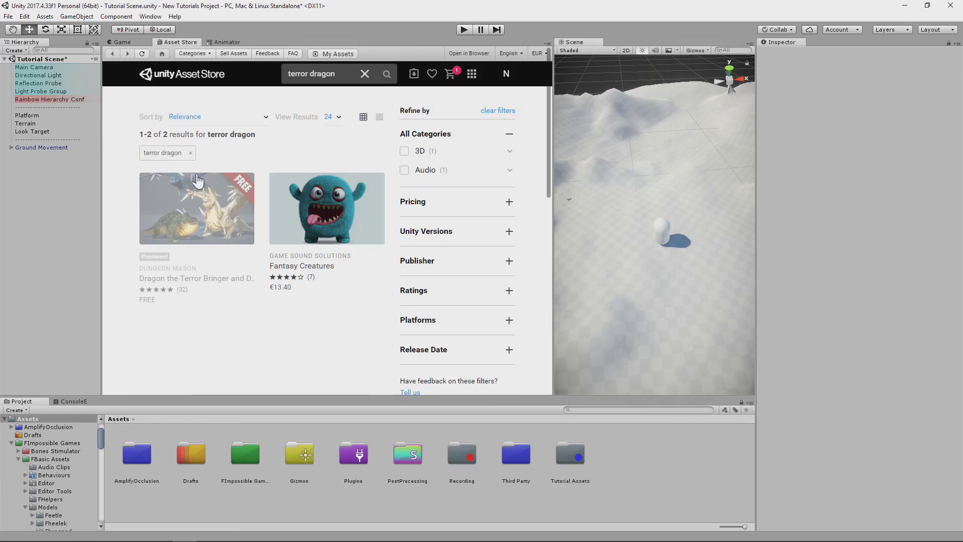
{"action": "left_click", "coordinate": [181, 201]}
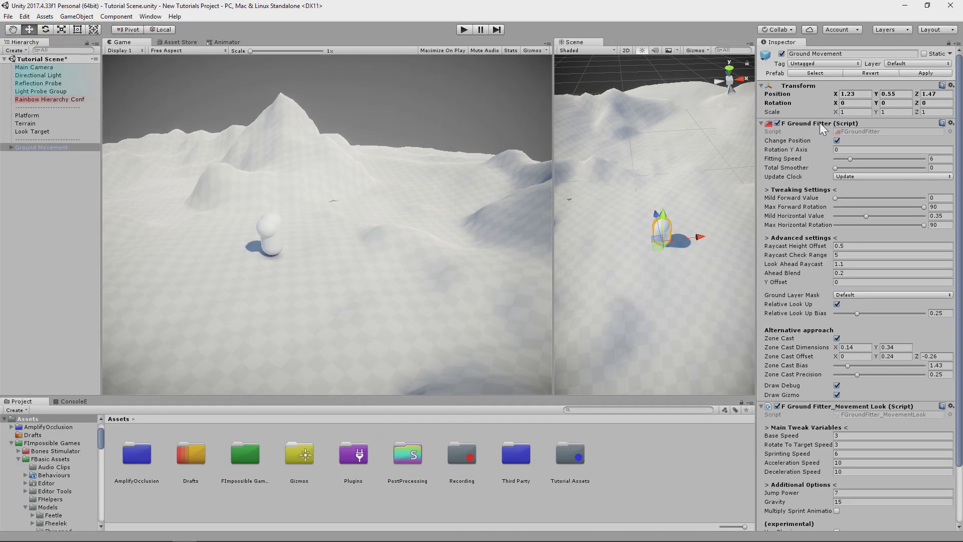
Collapse Ground Movement's Ground Fitter and Movement Look components, and test walking the capsule across the terrain in play mode.
{"action": "left_click", "coordinate": [819, 122]}
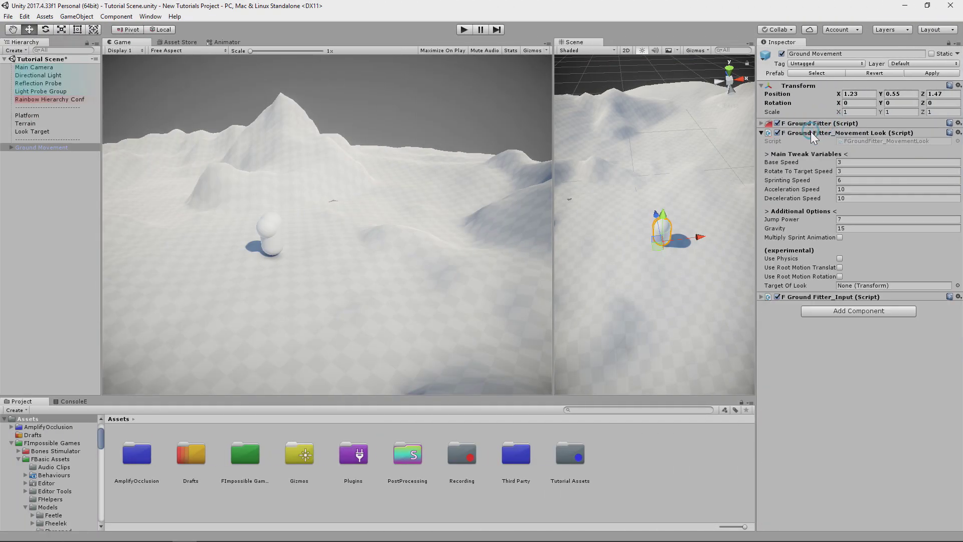
{"action": "left_click", "coordinate": [810, 132]}
{"action": "left_click", "coordinate": [462, 32]}
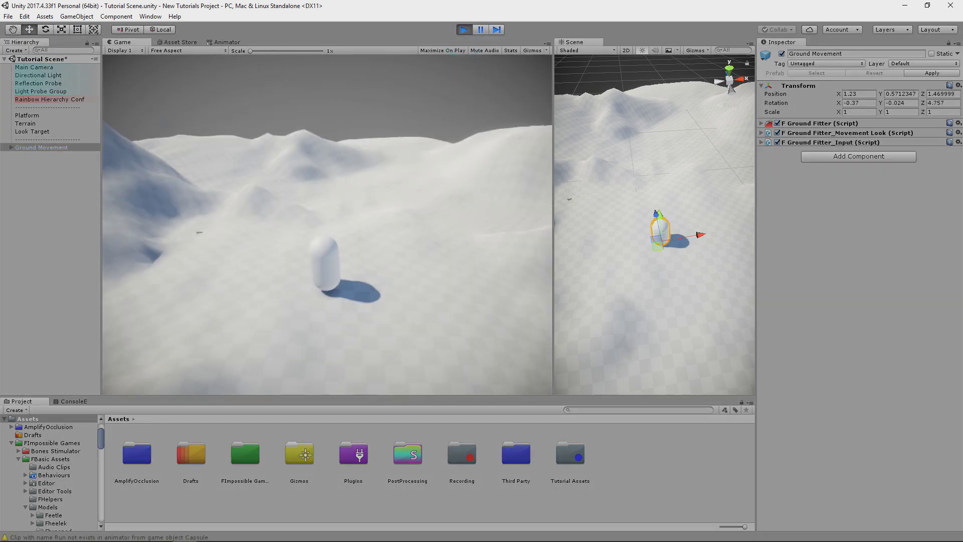
{"action": "key", "text": "w"}
{"action": "key", "text": "a"}
{"action": "key", "text": "w"}
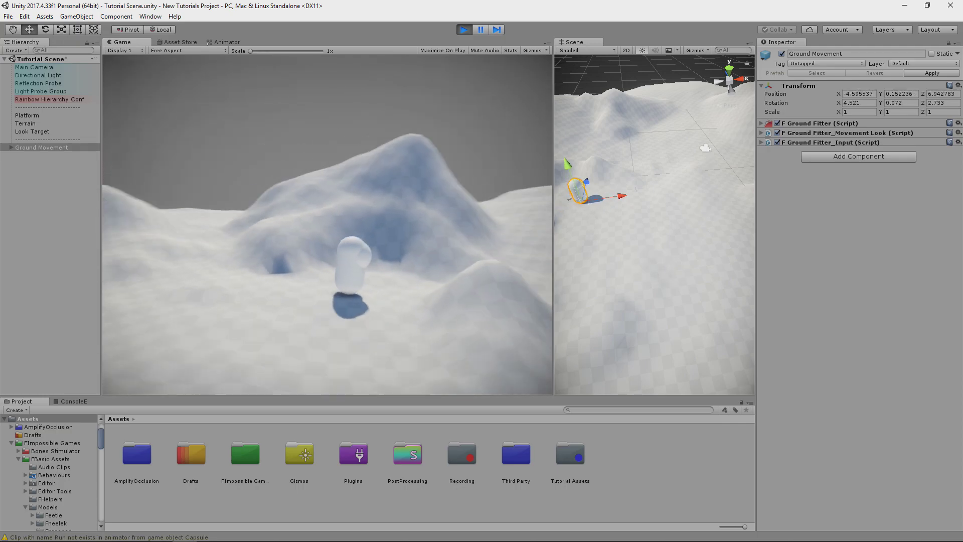
{"action": "key", "text": "d"}
{"action": "key", "text": "s"}
{"action": "key", "text": "a"}
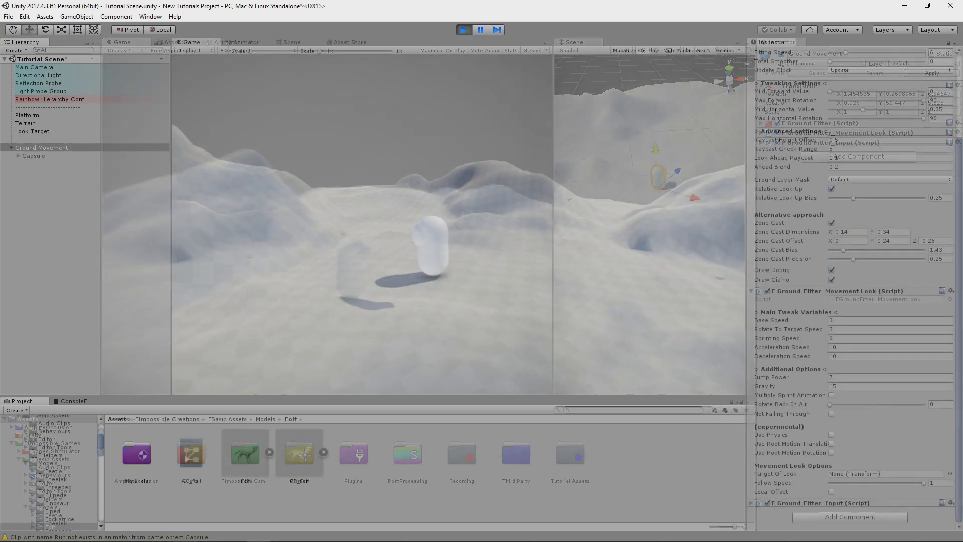
{"action": "key", "text": "w"}
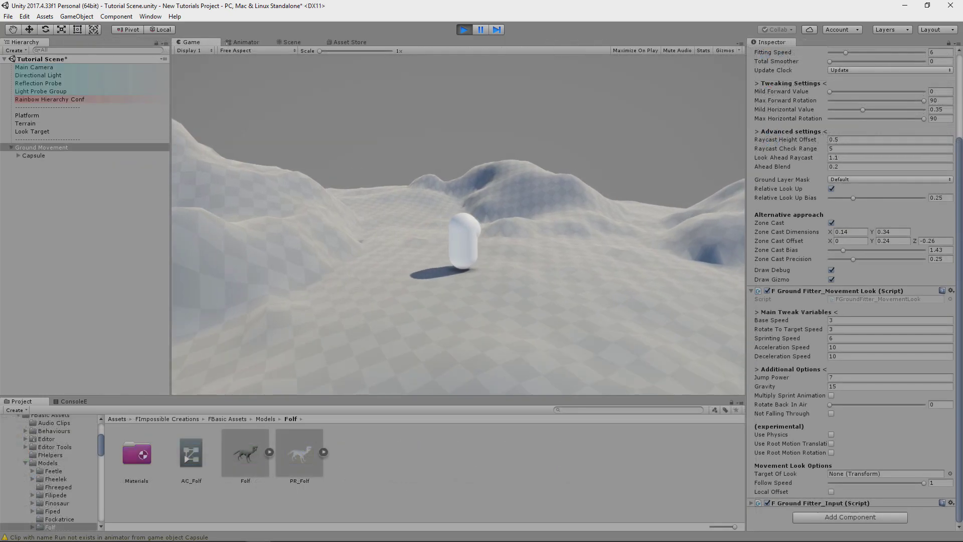
{"action": "key", "text": "a"}
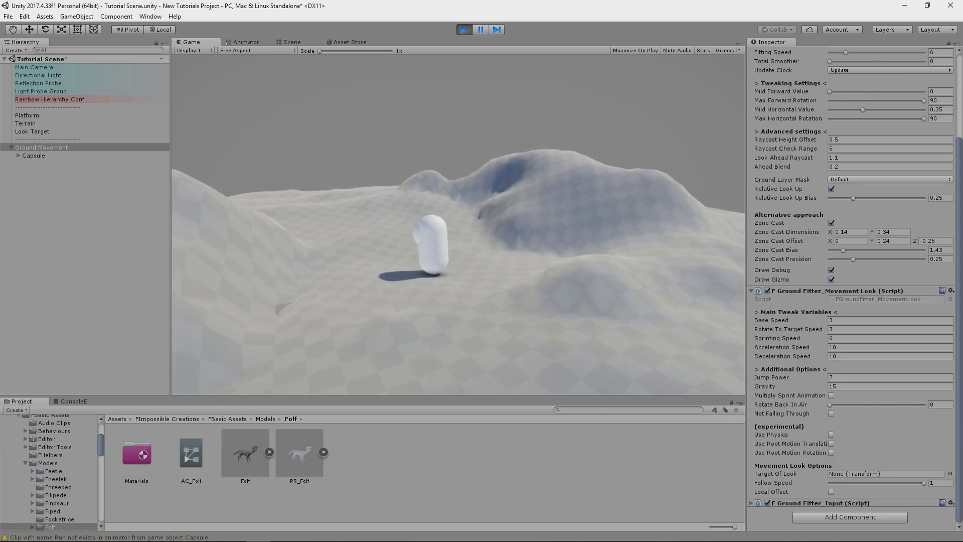
{"action": "key", "text": "w"}
{"action": "key", "text": "w"}
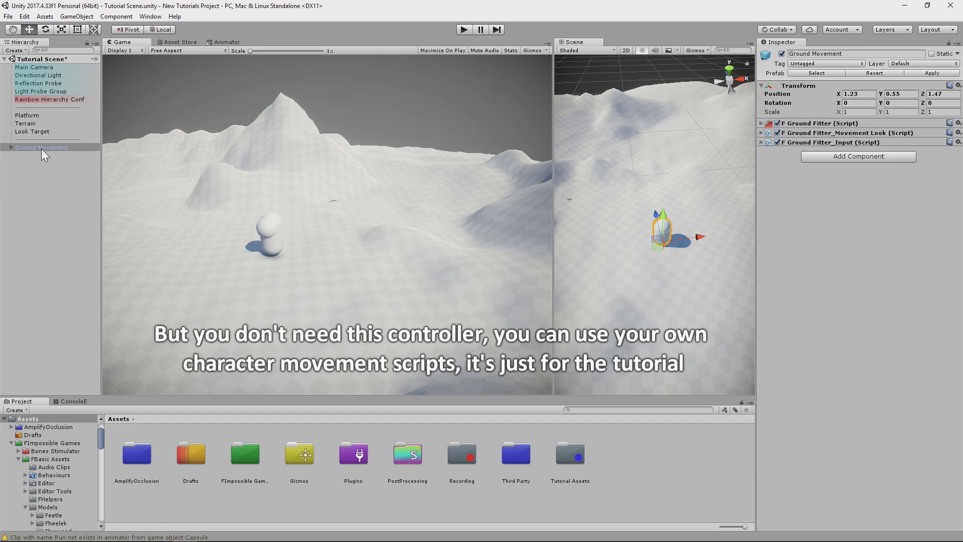
Delete the Capsule child from Ground Movement, accepting the break of the prefab instance.
{"action": "left_click", "coordinate": [41, 149]}
{"action": "left_click", "coordinate": [30, 155]}
{"action": "key", "text": "Delete"}
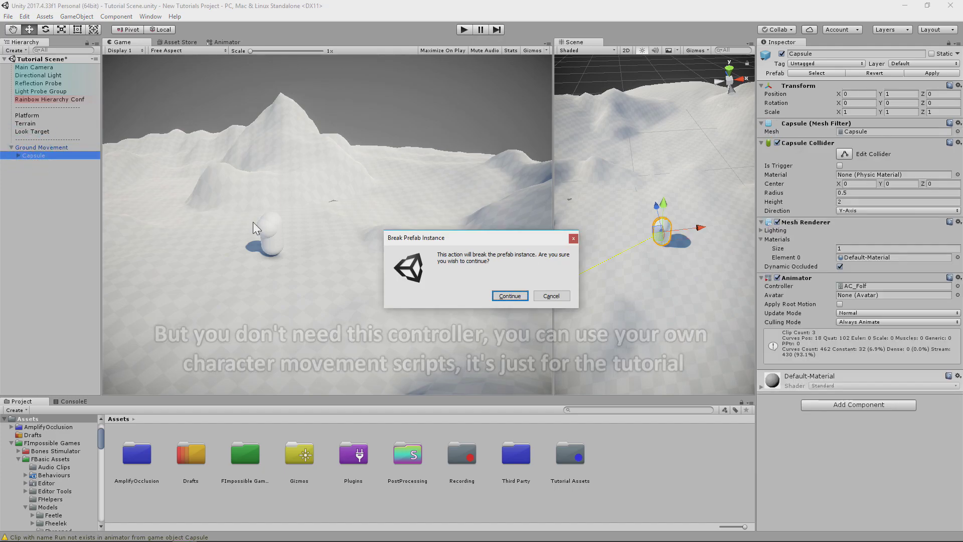
{"action": "left_click", "coordinate": [508, 294]}
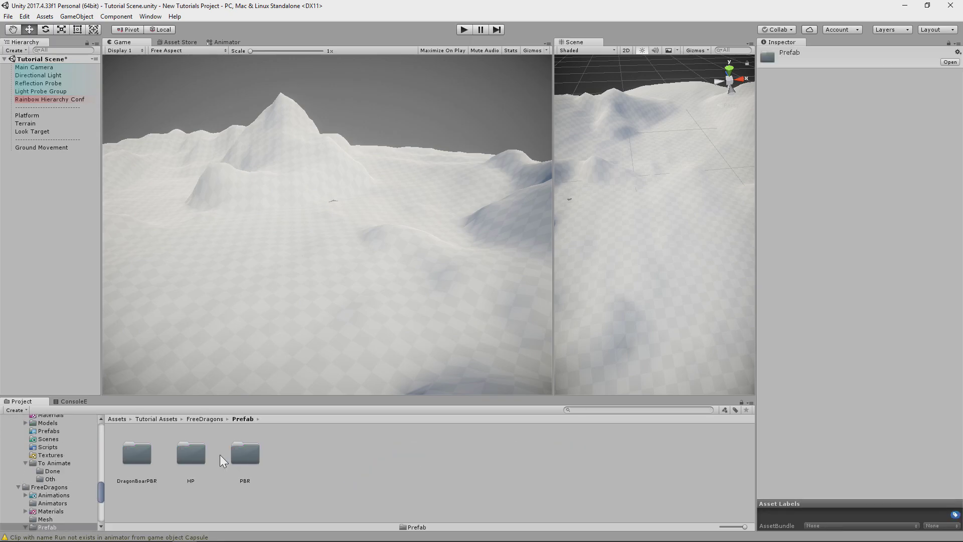
Add the Grey dragon prefab from the FreeDragons PBR folder as a child of Ground Movement at position 0, 0, 0.
{"action": "double_click", "coordinate": [236, 455]}
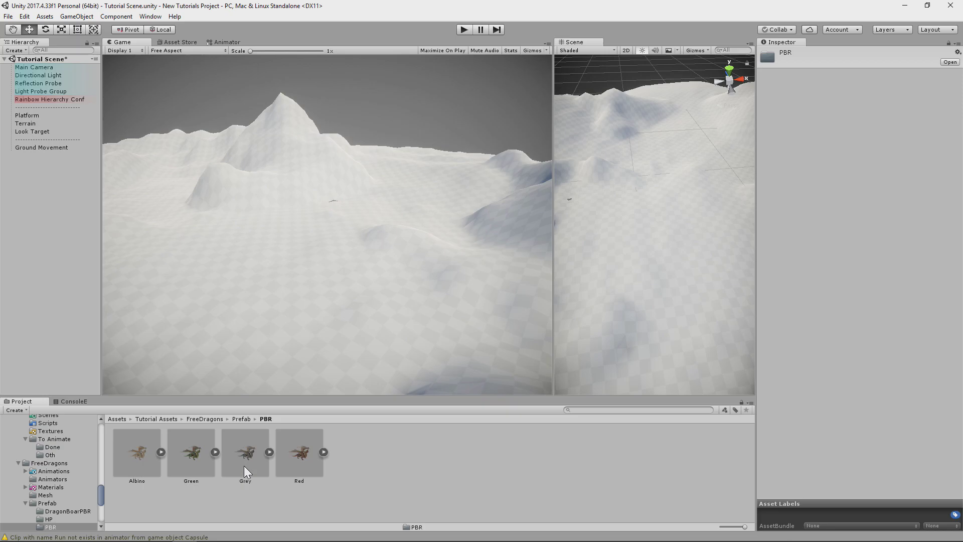
{"action": "left_click_drag", "start_coordinate": [251, 454], "coordinate": [615, 274]}
{"action": "scroll", "coordinate": [635, 271], "scroll_direction": "down", "scroll_amount": 3}
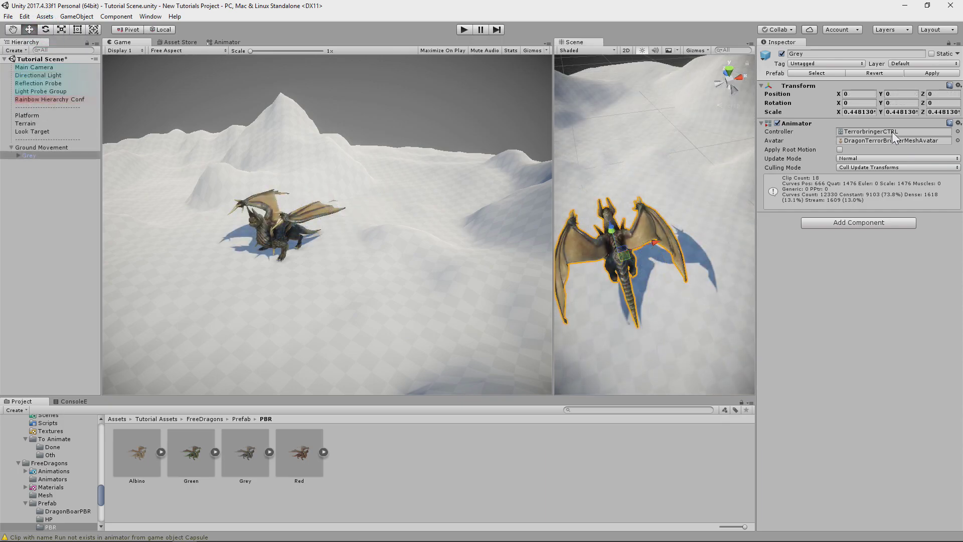
Open the dragon's TerrorbringerCTRL animator controller and locate its Walk and Run states.
{"action": "double_click", "coordinate": [892, 132]}
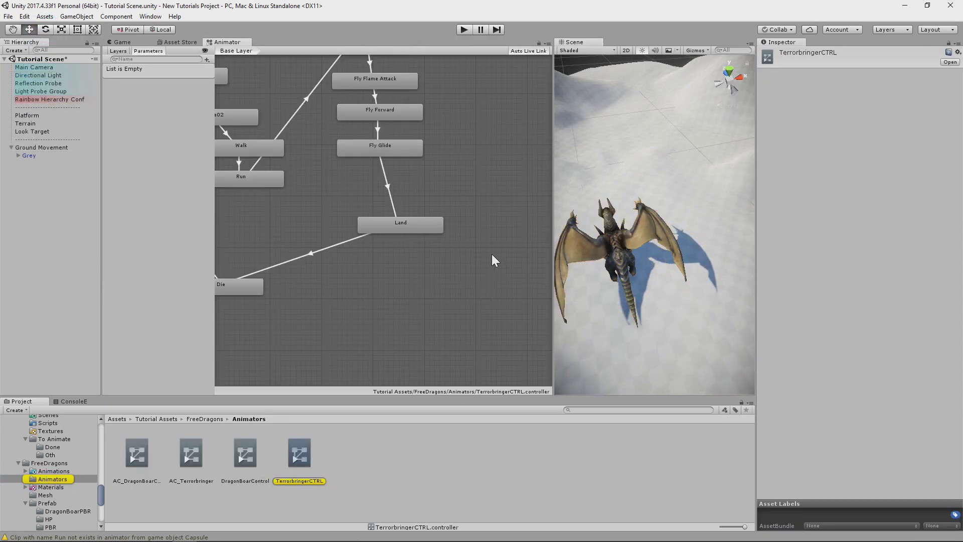
{"action": "middle_click_drag", "start_coordinate": [367, 249], "coordinate": [504, 342]}
{"action": "scroll", "coordinate": [430, 297], "scroll_direction": "down", "scroll_amount": 4}
{"action": "middle_click_drag", "start_coordinate": [414, 297], "coordinate": [448, 298]}
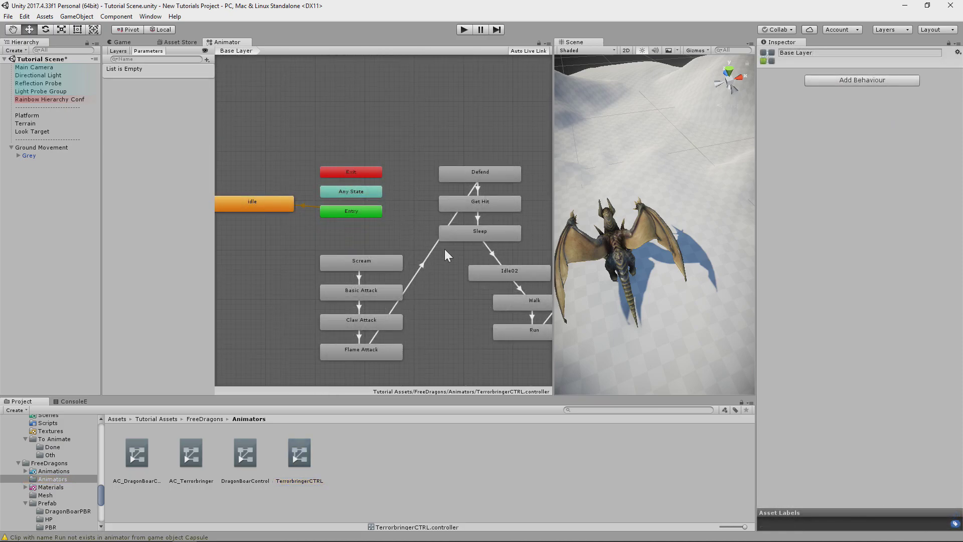
{"action": "middle_click_drag", "start_coordinate": [470, 273], "coordinate": [390, 253]}
Delete the transitions entering and leaving the Walk and Run states, including the one between them.
{"action": "left_click", "coordinate": [449, 286]}
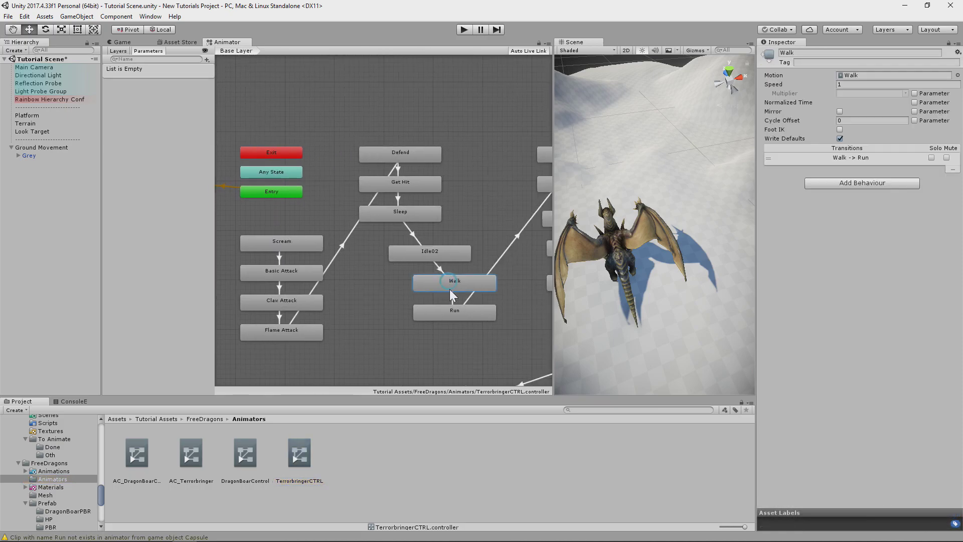
{"action": "left_click", "coordinate": [438, 315], "text": "ctrl"}
{"action": "left_click", "coordinate": [452, 297]}
{"action": "key", "text": "Delete"}
{"action": "left_click", "coordinate": [469, 297]}
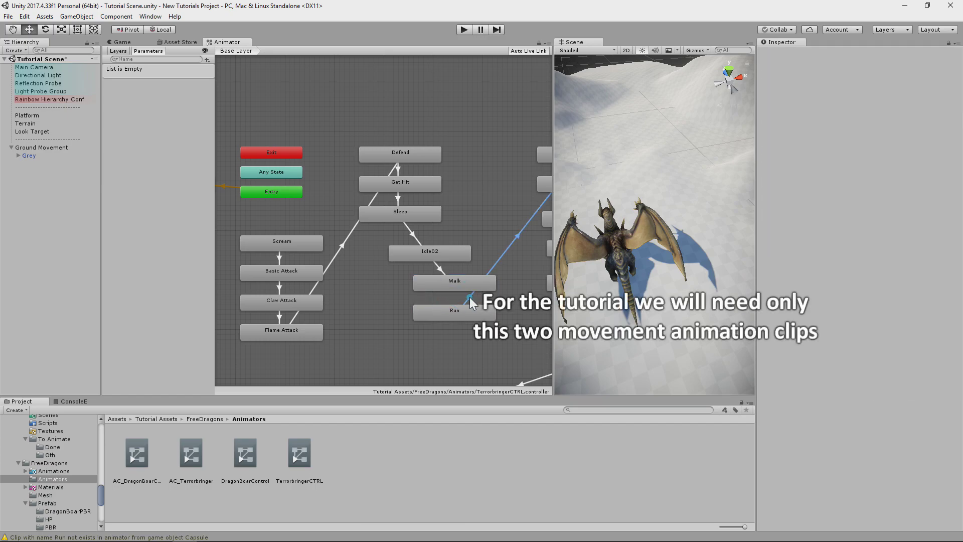
{"action": "key", "text": "Delete"}
{"action": "left_click", "coordinate": [439, 268]}
{"action": "key", "text": "Delete"}
Move the Walk and Run states directly underneath the default idle state.
{"action": "left_click", "coordinate": [445, 315], "text": "shift"}
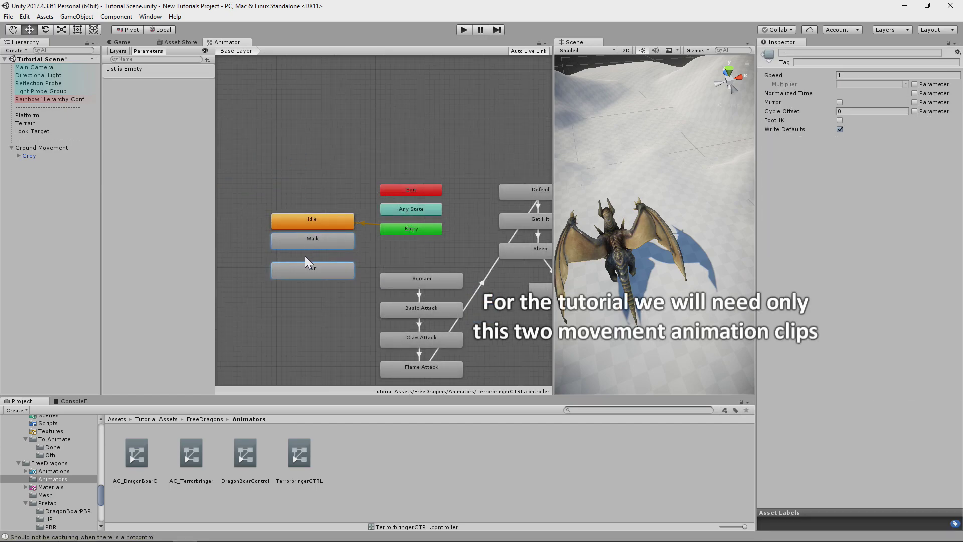
{"action": "left_click", "coordinate": [309, 262]}
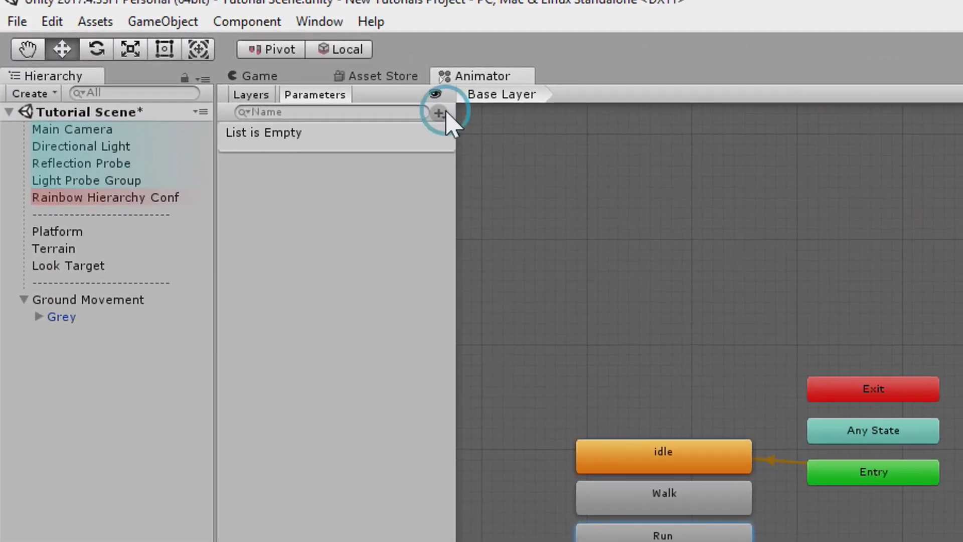
Add a float parameter named AnimationSpeed with a default value of 1.0 to the controller.
{"action": "left_click", "coordinate": [206, 59]}
{"action": "left_click", "coordinate": [226, 74]}
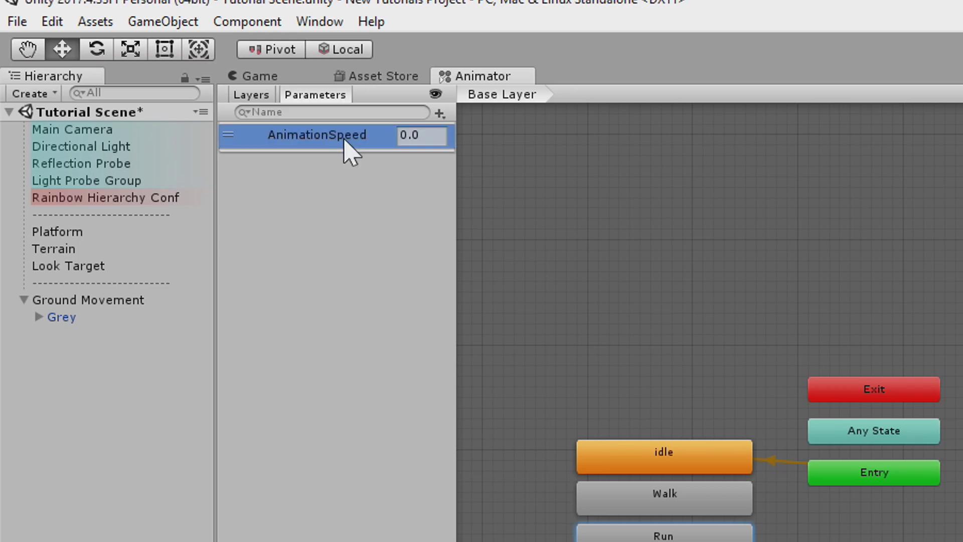
Rename the default idle state to Idle.
{"action": "left_click", "coordinate": [716, 470]}
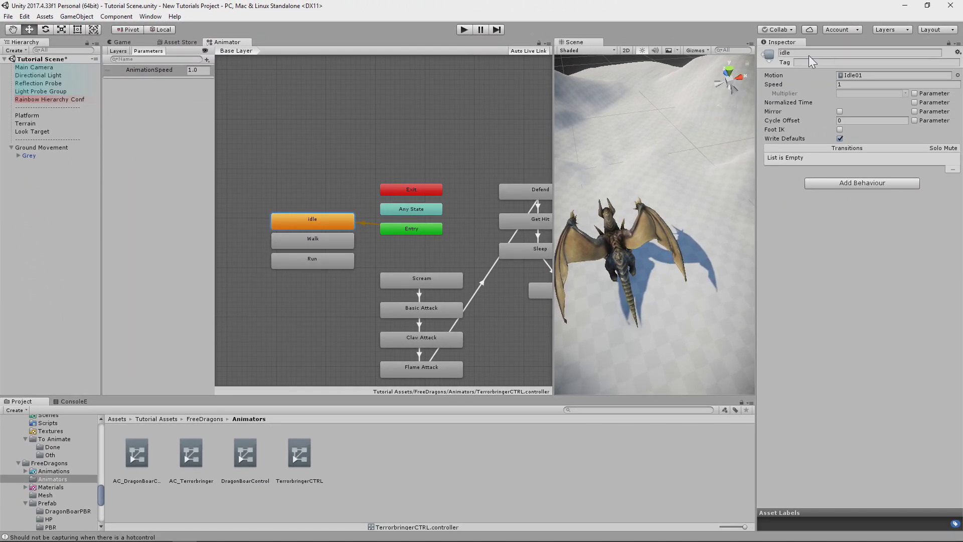
{"action": "left_click", "coordinate": [808, 53]}
{"action": "type", "text": "Idle"}
{"action": "key", "text": "Return"}
Enable the speed multiplier parameter on both the Walk and Run states, using AnimationSpeed.
{"action": "left_click", "coordinate": [336, 245], "text": "ctrl"}
{"action": "left_click", "coordinate": [331, 261], "text": "ctrl"}
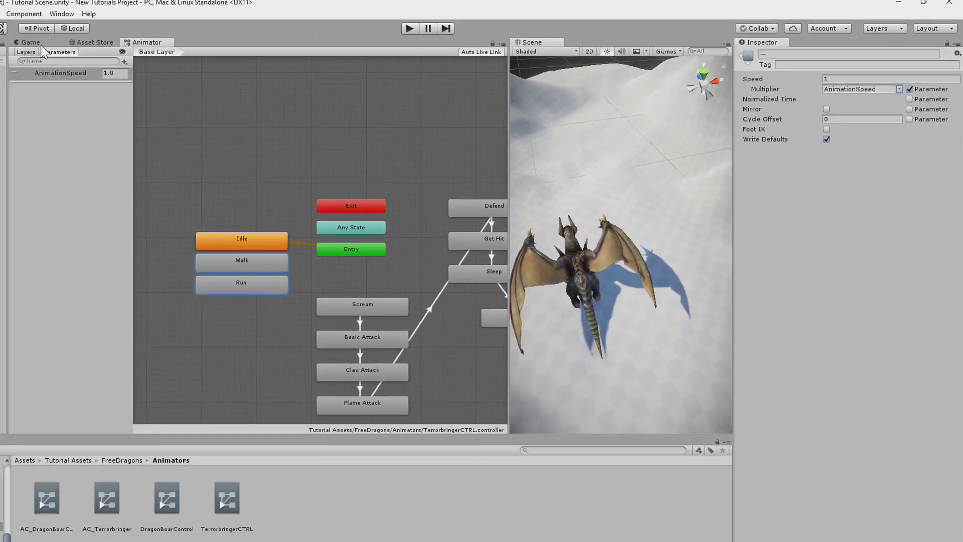
Test moving the dragon in several directions across the terrain in play mode to check its walk and run animations.
{"action": "left_click", "coordinate": [129, 43]}
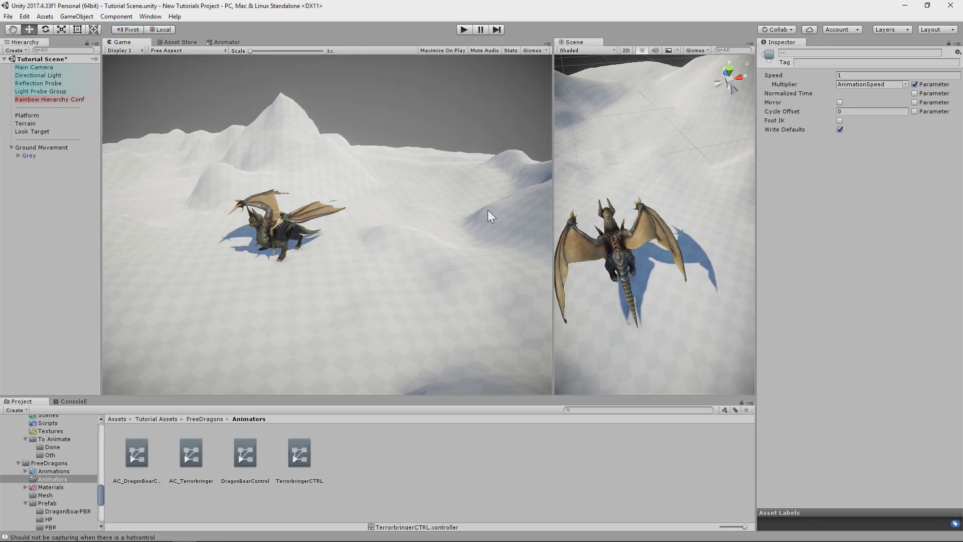
{"action": "left_click", "coordinate": [463, 30]}
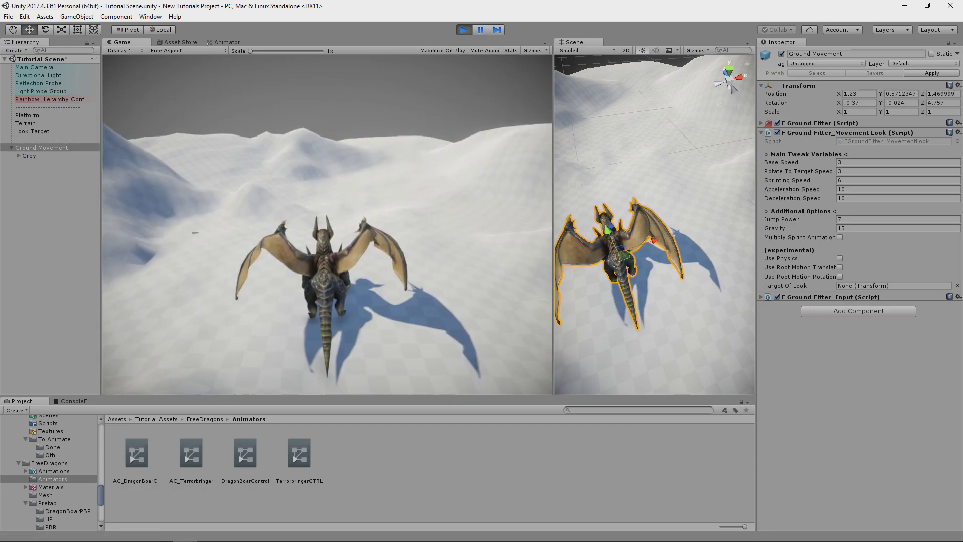
{"action": "key", "text": "d"}
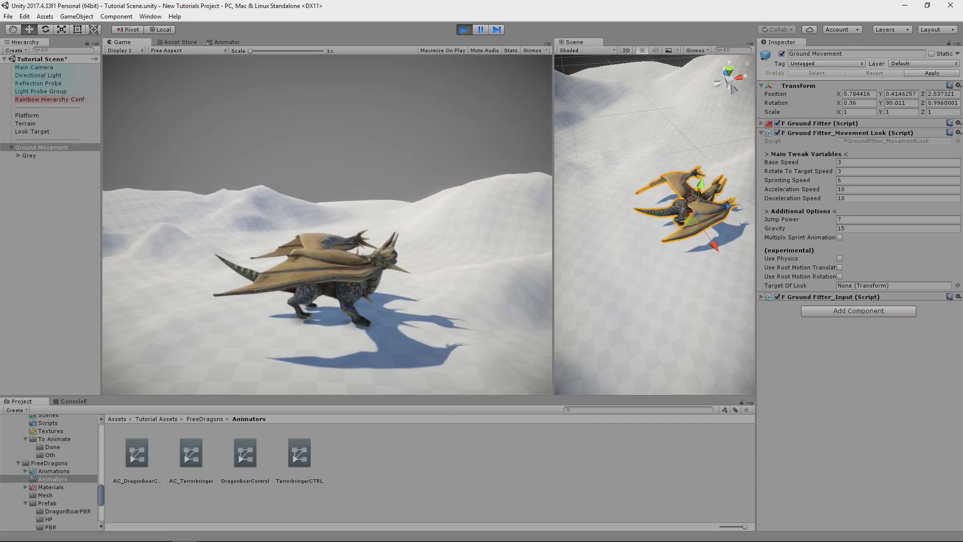
{"action": "key", "text": "a"}
{"action": "key", "text": "d"}
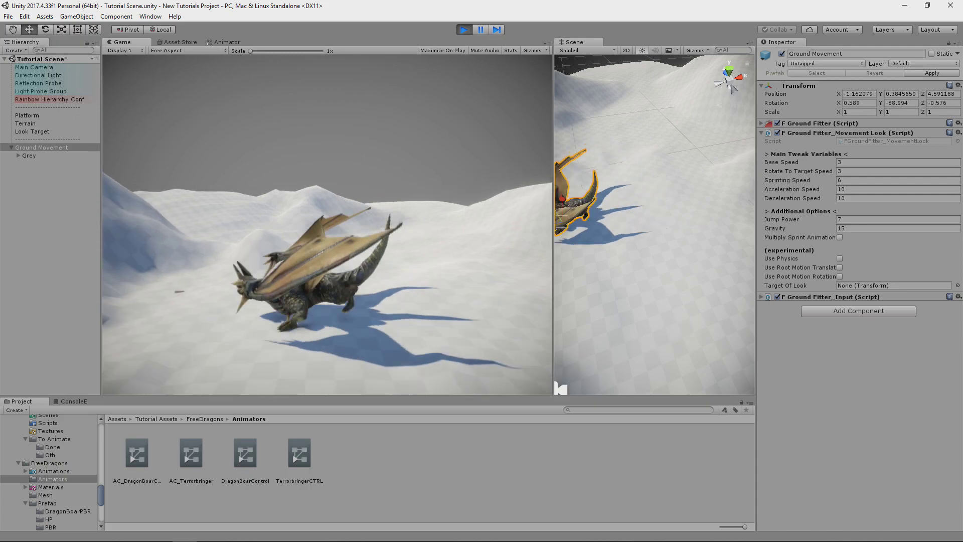
{"action": "key", "text": "space"}
{"action": "key", "text": "Escape"}
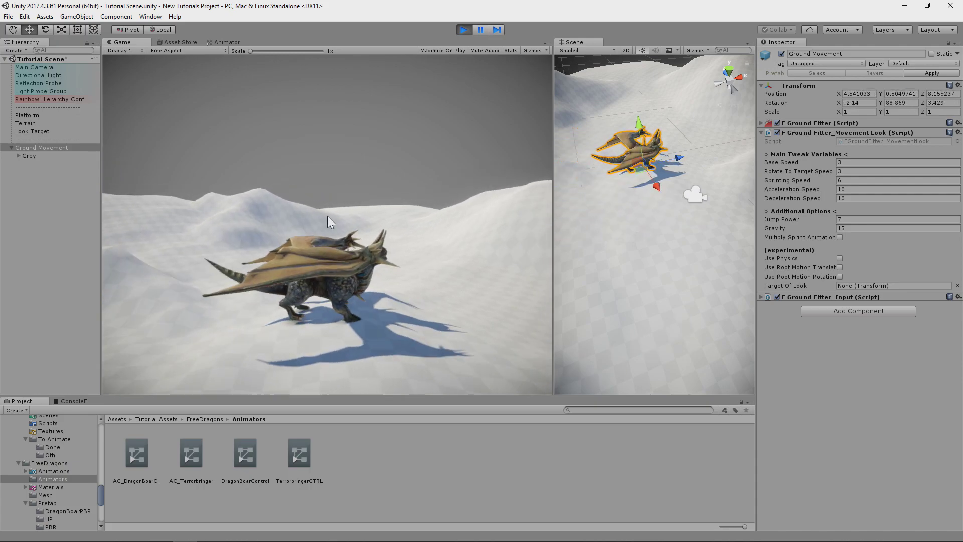
Set the Run state's speed to 2 during play mode and check how the dragon runs.
{"action": "left_click", "coordinate": [210, 42]}
{"action": "left_click", "coordinate": [319, 220]}
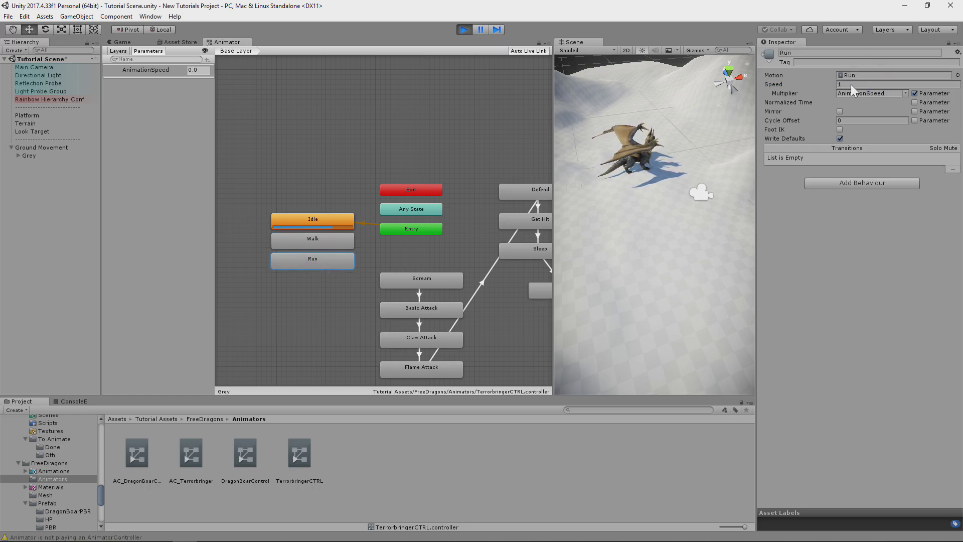
{"action": "left_click", "coordinate": [122, 42]}
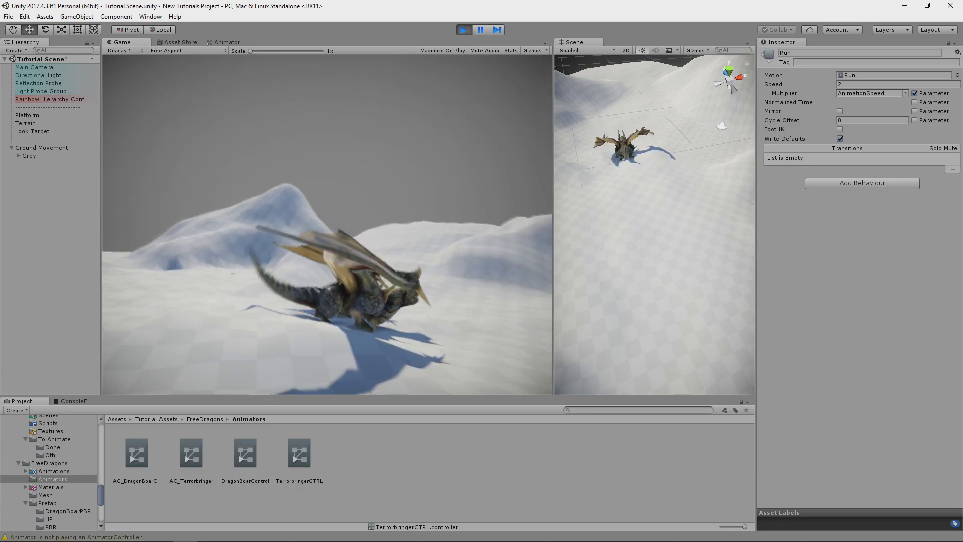
Lower the Run state's speed and check the dragon's running in the game view again.
{"action": "left_click", "coordinate": [210, 42]}
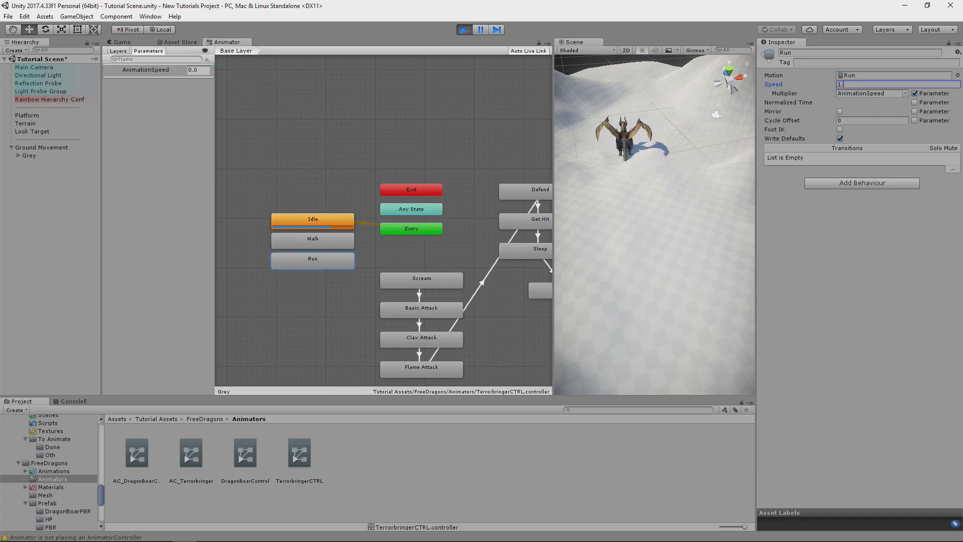
{"action": "left_click", "coordinate": [121, 42]}
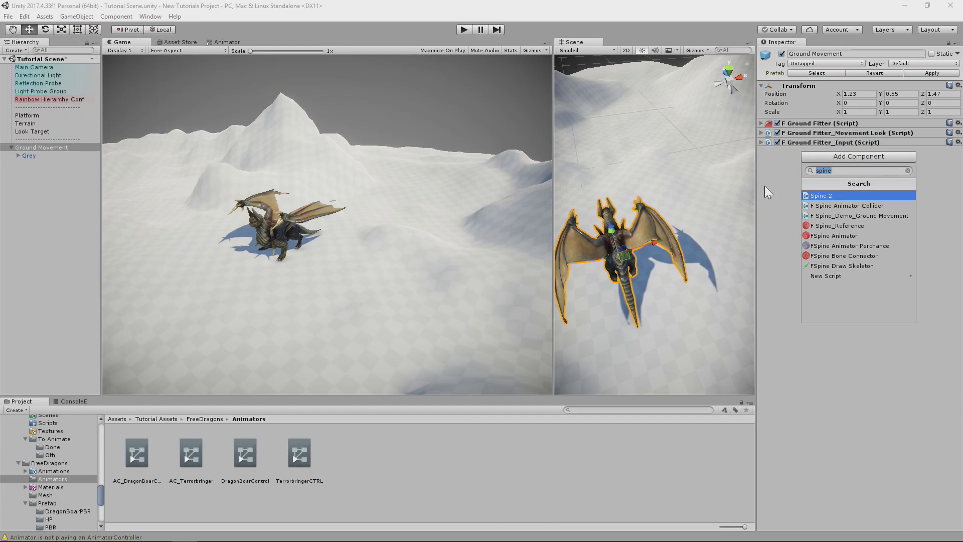
Add the FSpine Animator component to Ground Movement and locate its proposed Root and Chest bones in the dragon's hierarchy.
{"action": "left_click", "coordinate": [839, 238]}
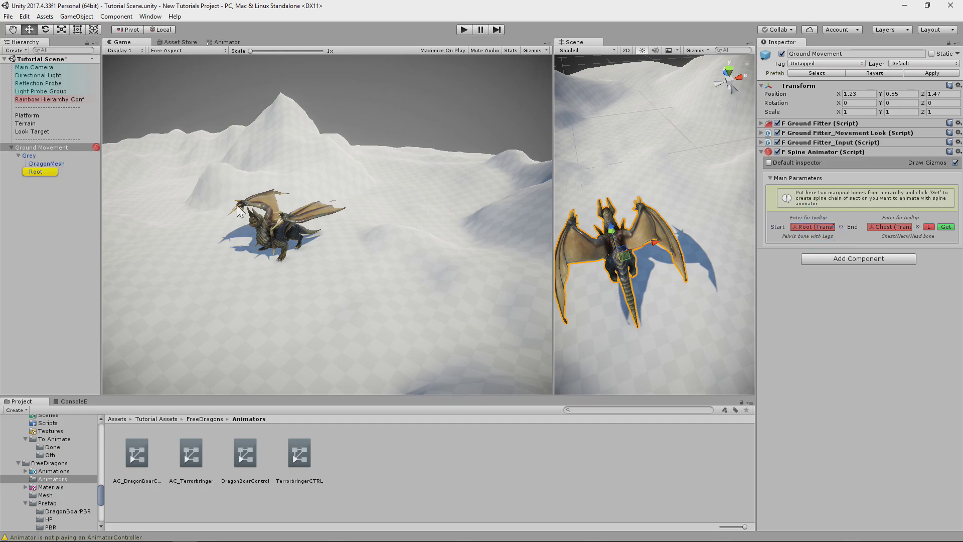
{"action": "left_click", "coordinate": [25, 172]}
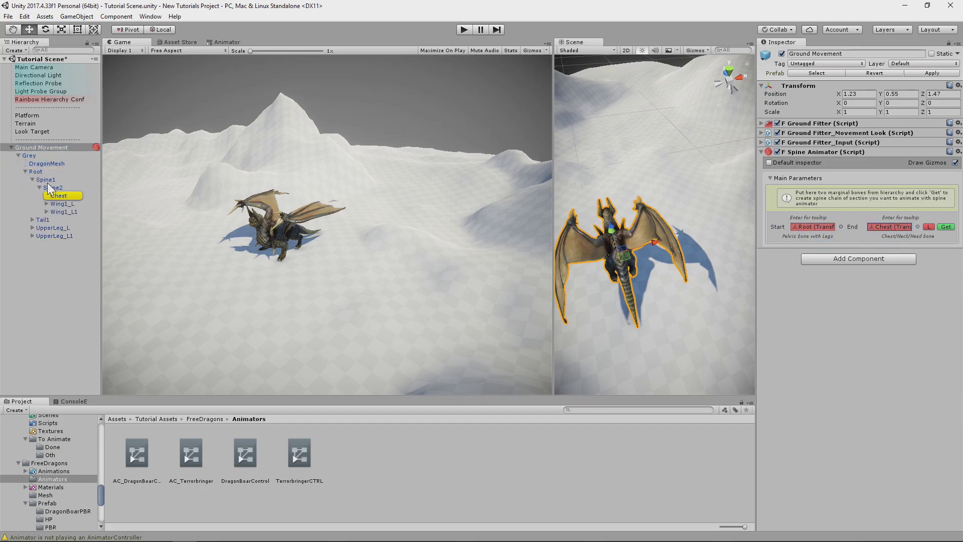
Run the scene in play mode to check how the dragon moves with the spine chain and review the Main Tuning Options.
{"action": "left_click_drag", "start_coordinate": [669, 218], "coordinate": [853, 146], "text": "alt"}
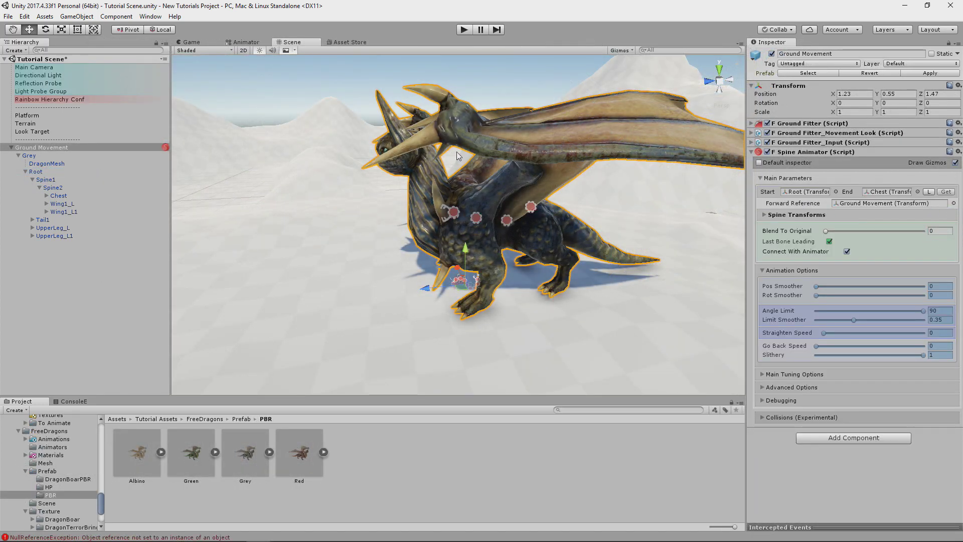
{"action": "left_click", "coordinate": [464, 29]}
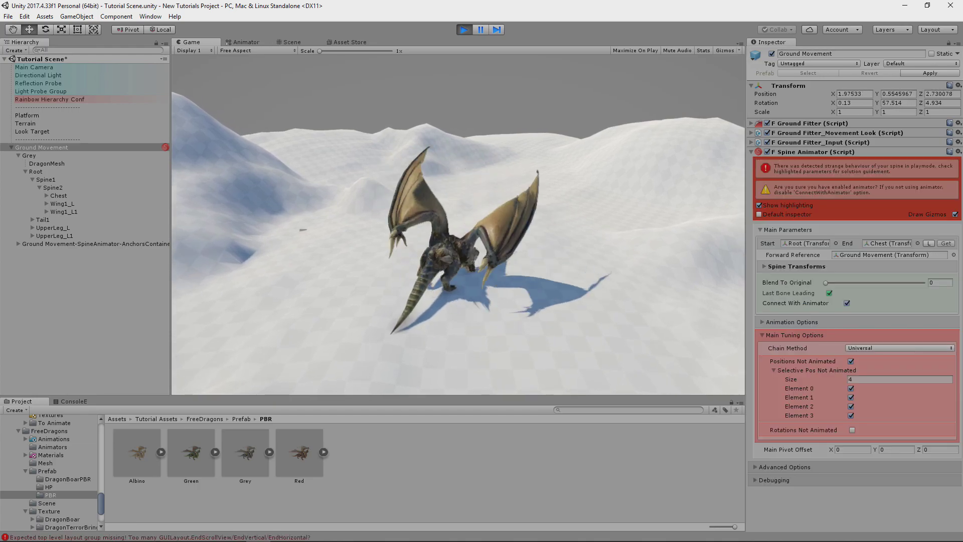
{"action": "left_click", "coordinate": [463, 30]}
{"action": "left_click", "coordinate": [761, 205]}
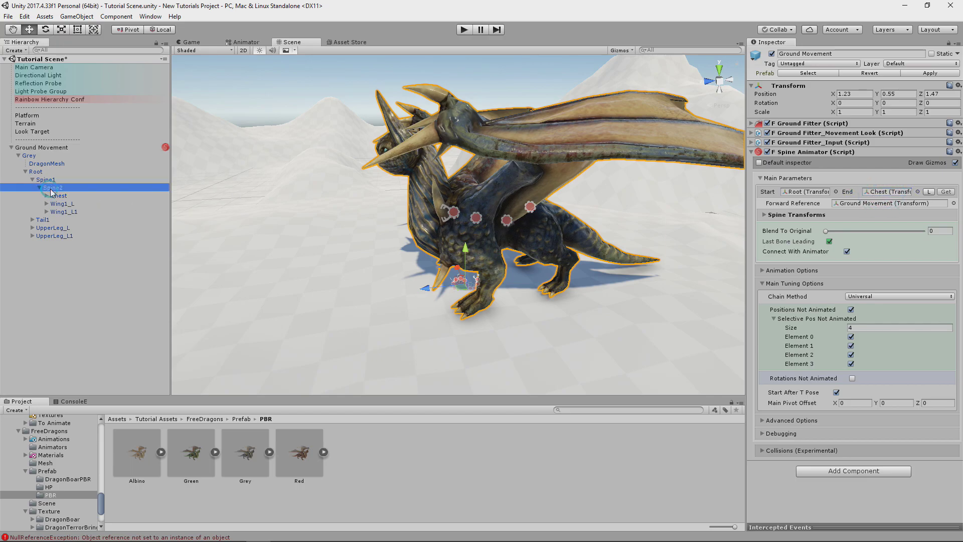
Get the spine chain from Root to Chest again and test the dragon's movement in play mode.
{"action": "left_click", "coordinate": [945, 192]}
{"action": "left_click", "coordinate": [458, 34]}
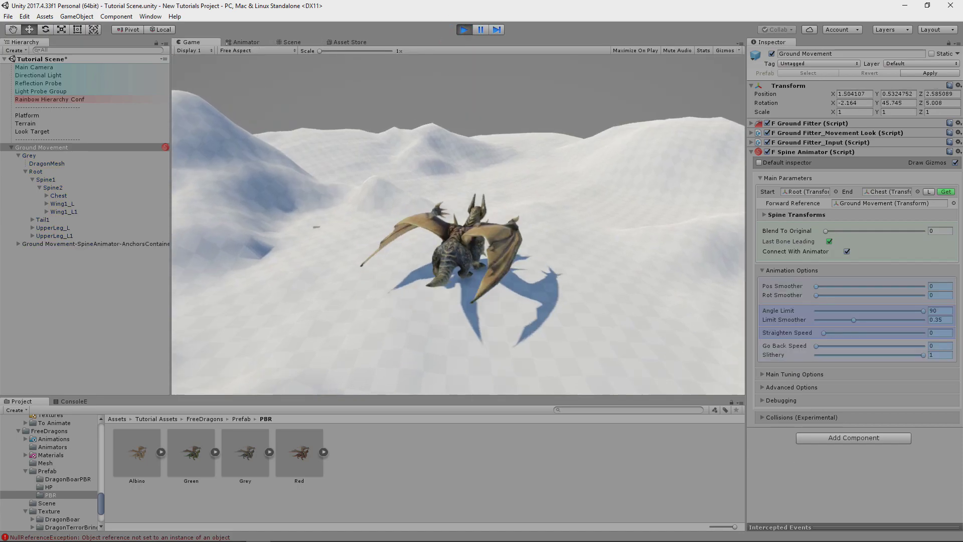
{"action": "key", "text": "s"}
{"action": "key", "text": "a"}
{"action": "key", "text": "w"}
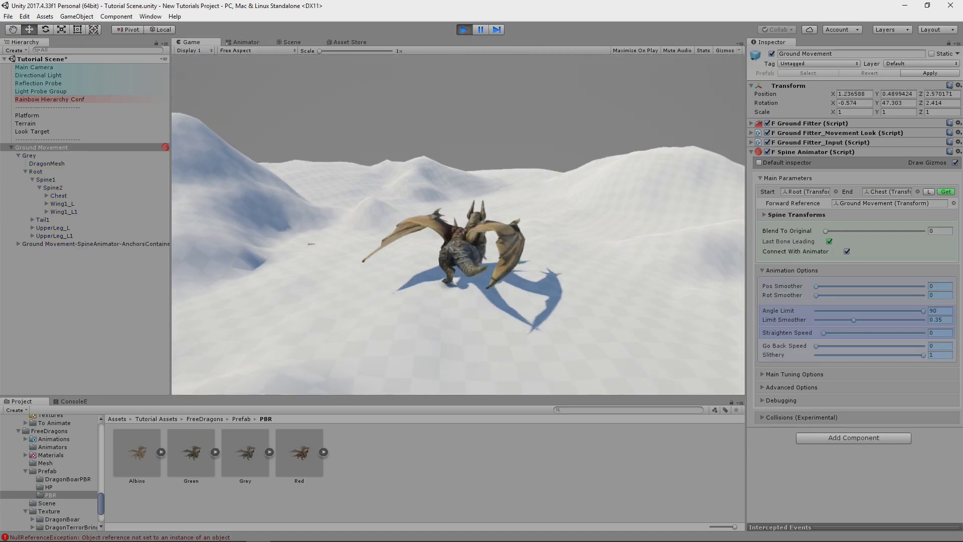
{"action": "key", "text": "a"}
{"action": "key", "text": "s"}
{"action": "key", "text": "d"}
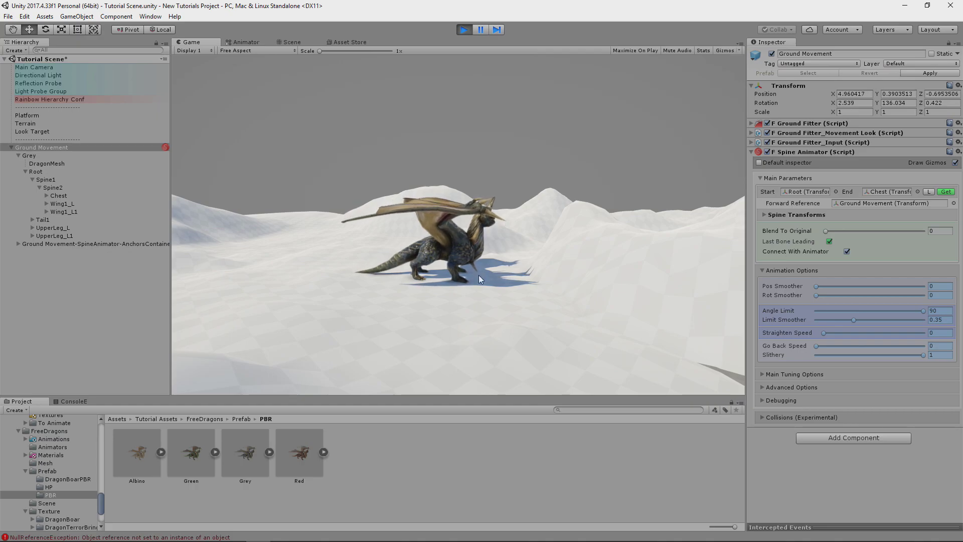
{"action": "scroll", "coordinate": [479, 275], "scroll_direction": "up", "scroll_amount": 4}
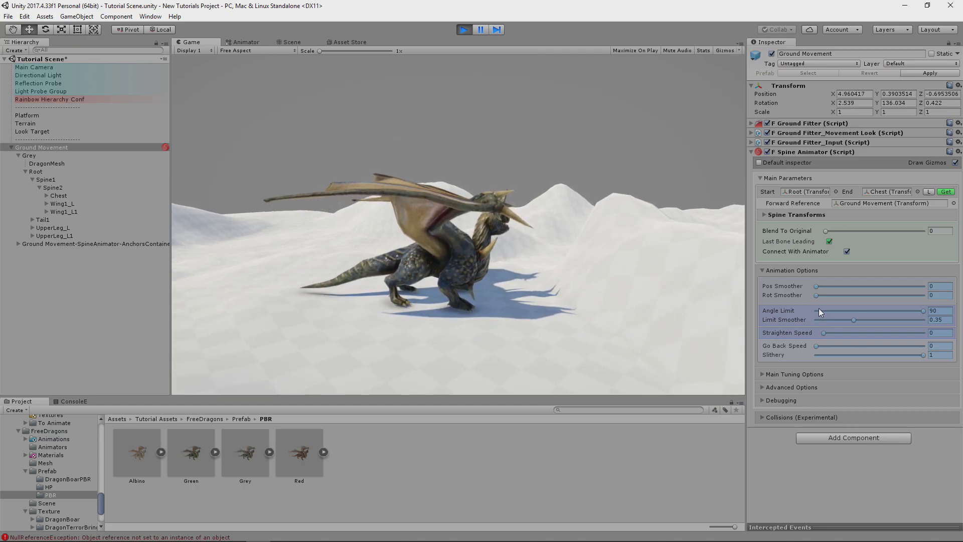
Disable Positions Not Animated in the Spine Animator's Main Tuning Options.
{"action": "left_click", "coordinate": [763, 374]}
{"action": "scroll", "coordinate": [769, 376], "scroll_direction": "down", "scroll_amount": 1}
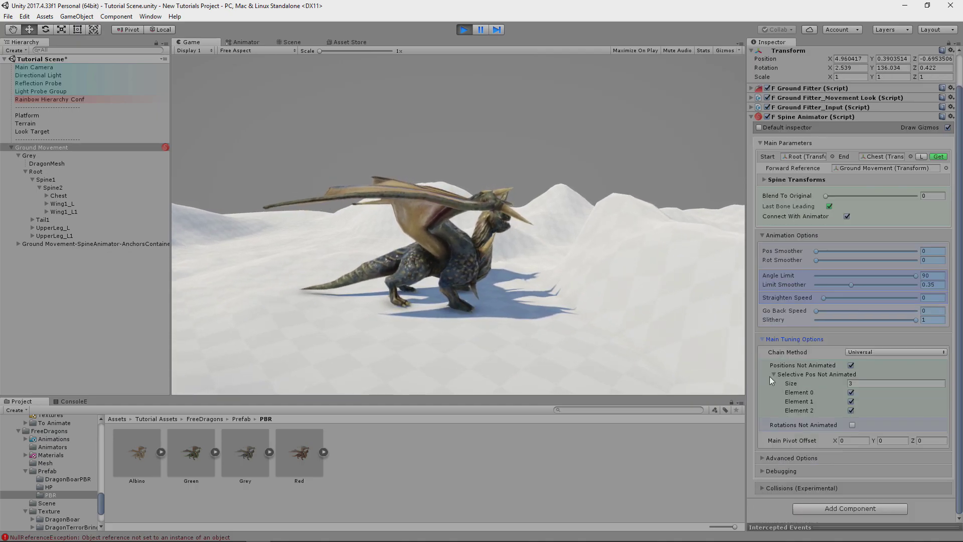
{"action": "left_click", "coordinate": [850, 365]}
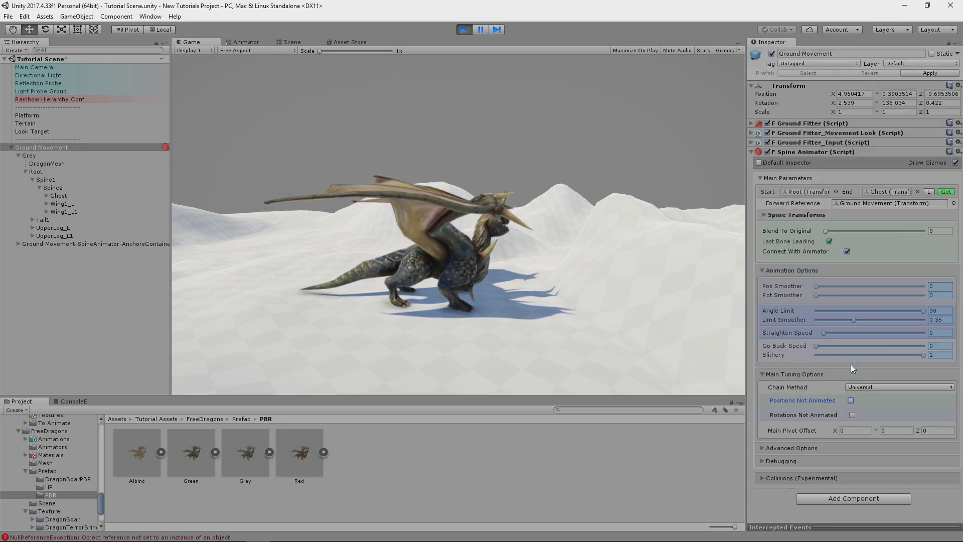
Steer the dragon back and forth in the game view to check its spine animation while turning.
{"action": "left_click", "coordinate": [560, 289]}
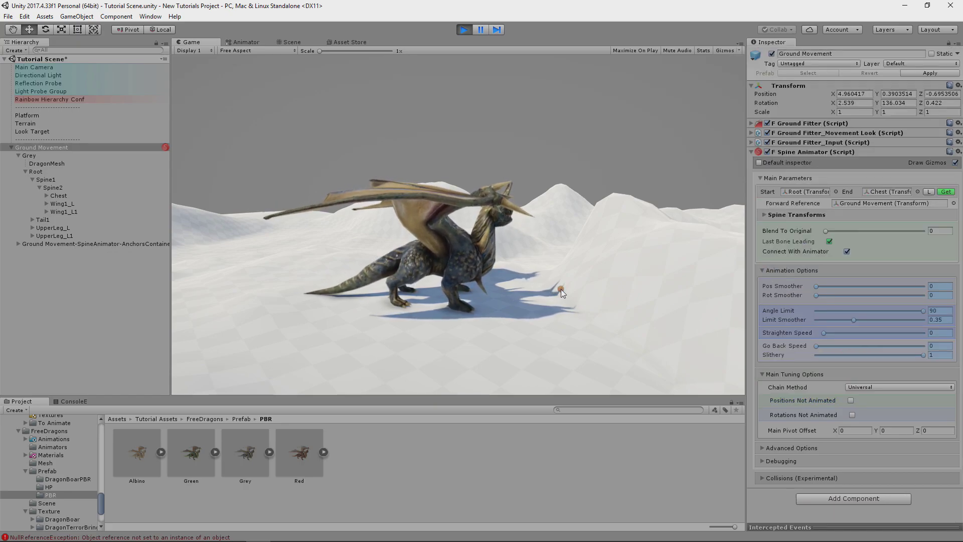
{"action": "key", "text": "a"}
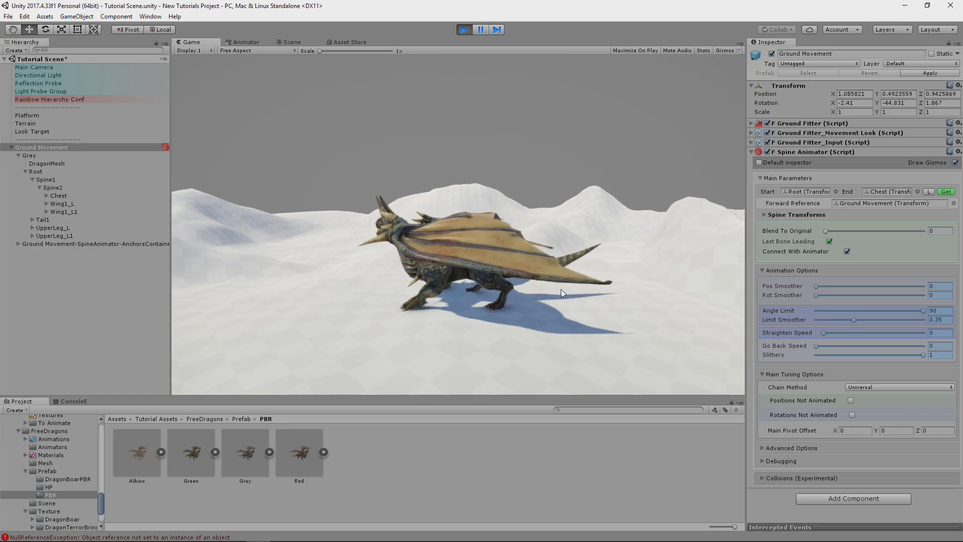
{"action": "key", "text": "d"}
{"action": "key", "text": "d"}
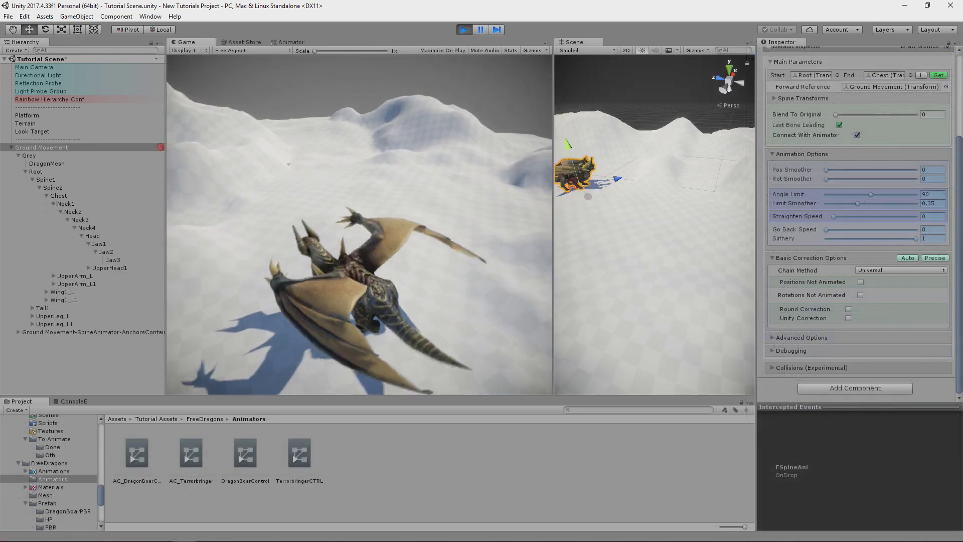
{"action": "key", "text": "d"}
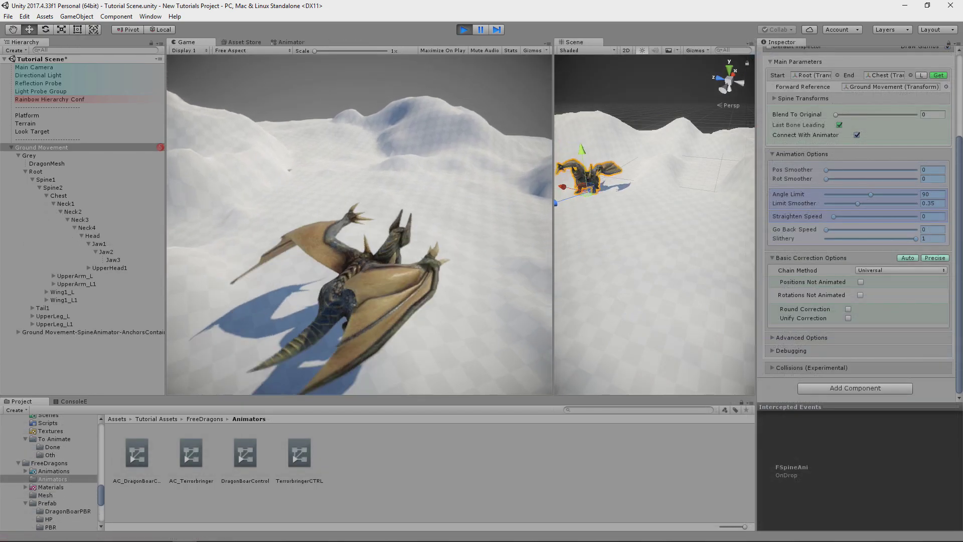
{"action": "key", "text": "a"}
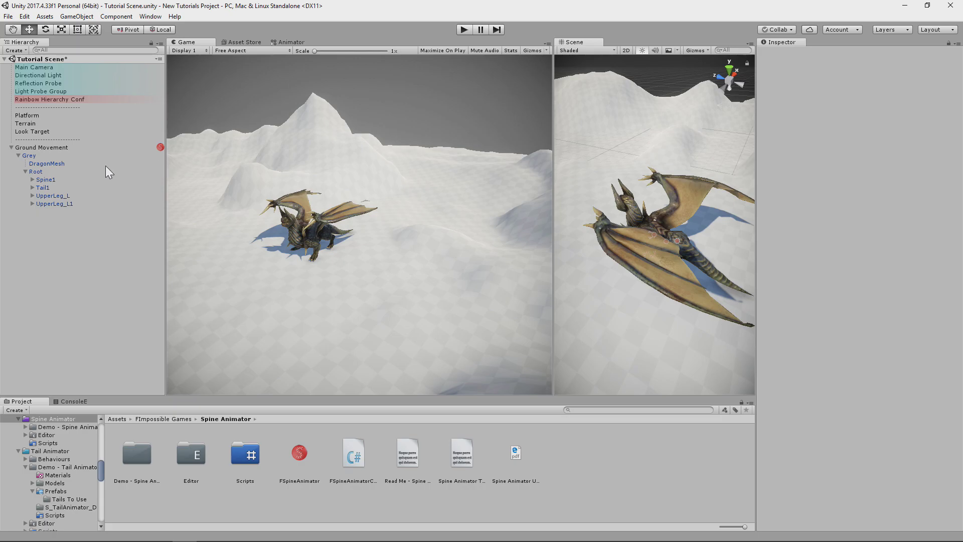
Add the FTail Animator Blending component to the Tail1 bone and connect it with the animator.
{"action": "left_click", "coordinate": [97, 148]}
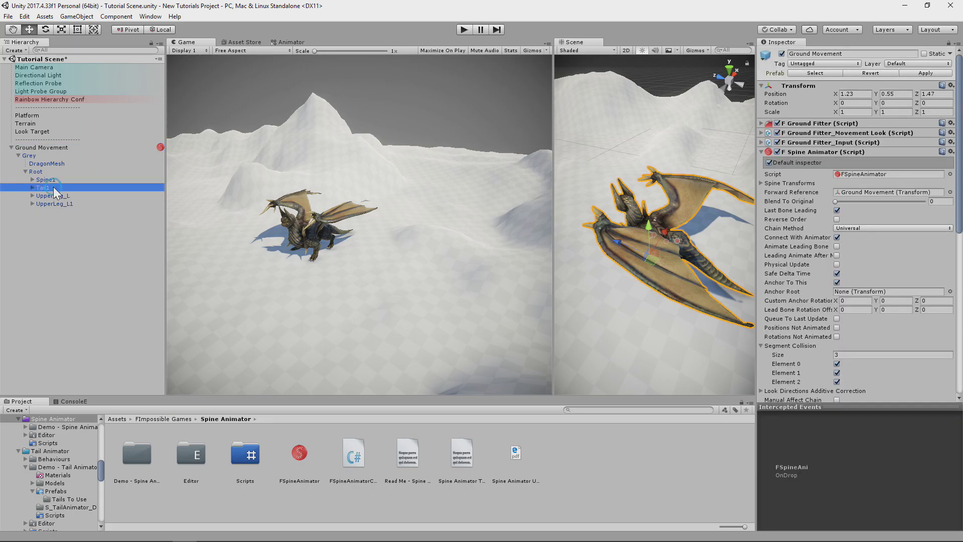
{"action": "left_click", "coordinate": [824, 127]}
{"action": "type", "text": "tail"}
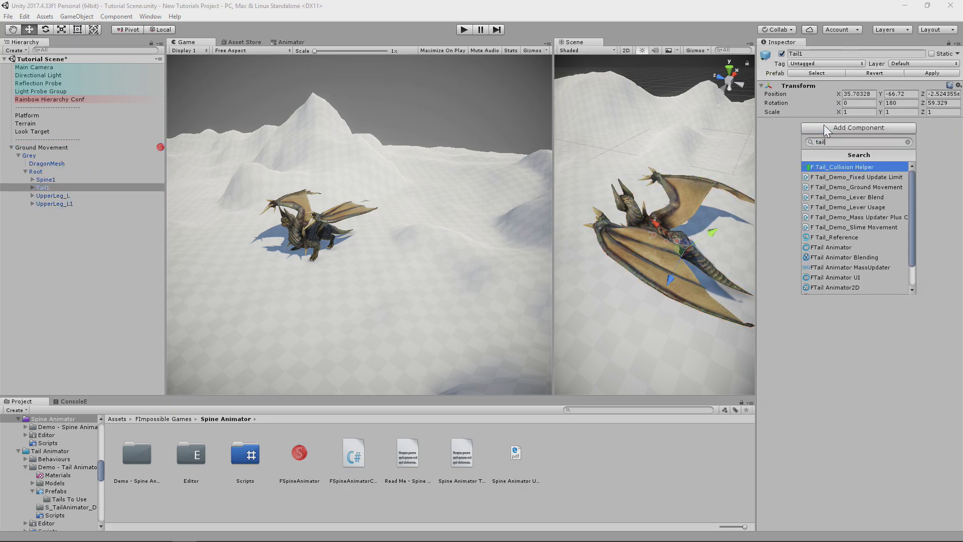
{"action": "left_click", "coordinate": [840, 257]}
{"action": "left_click", "coordinate": [847, 303]}
{"action": "right_click_drag", "start_coordinate": [707, 249], "coordinate": [638, 253]}
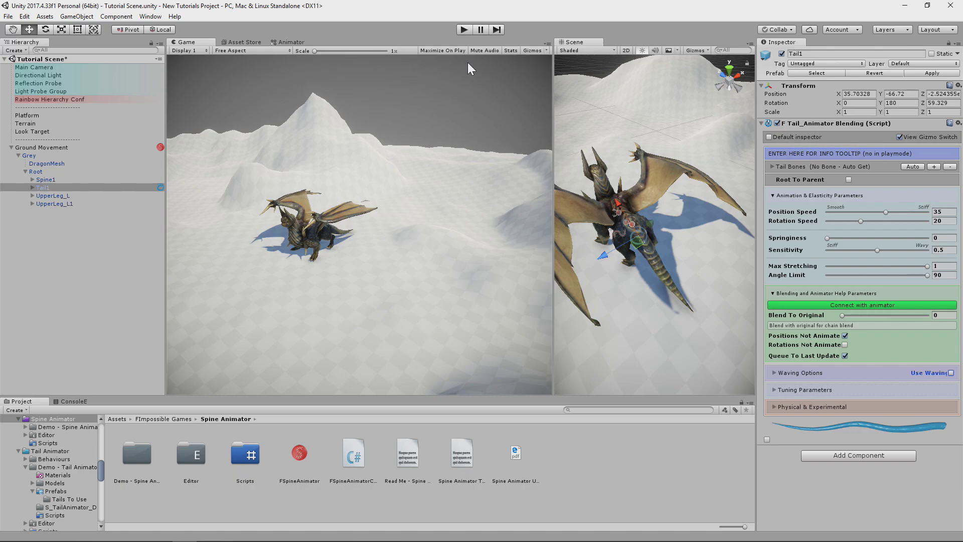
Enable Rotations Not Animated on the tail component in play mode and expand its selective rotation elements.
{"action": "left_click", "coordinate": [464, 29]}
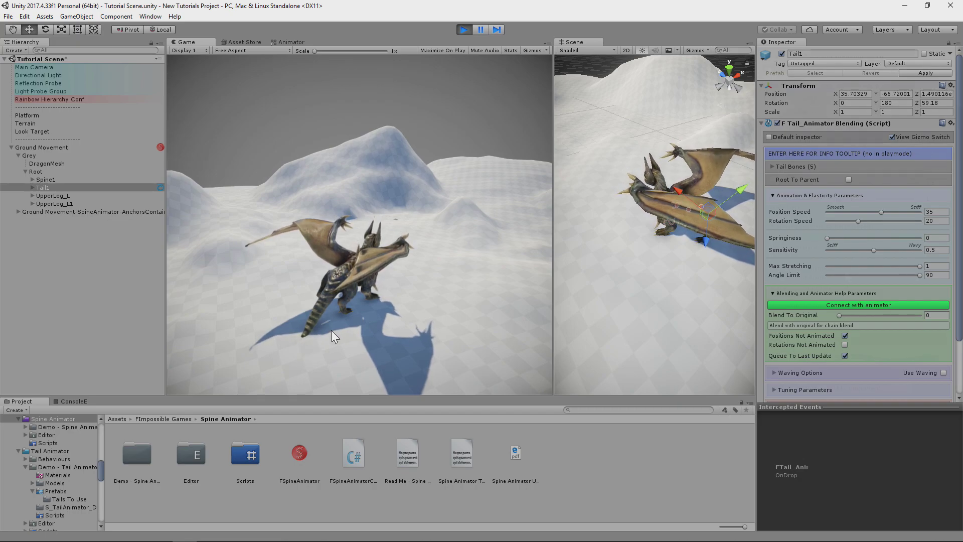
{"action": "scroll", "coordinate": [844, 271], "scroll_direction": "down", "scroll_amount": 3}
{"action": "left_click", "coordinate": [844, 276]}
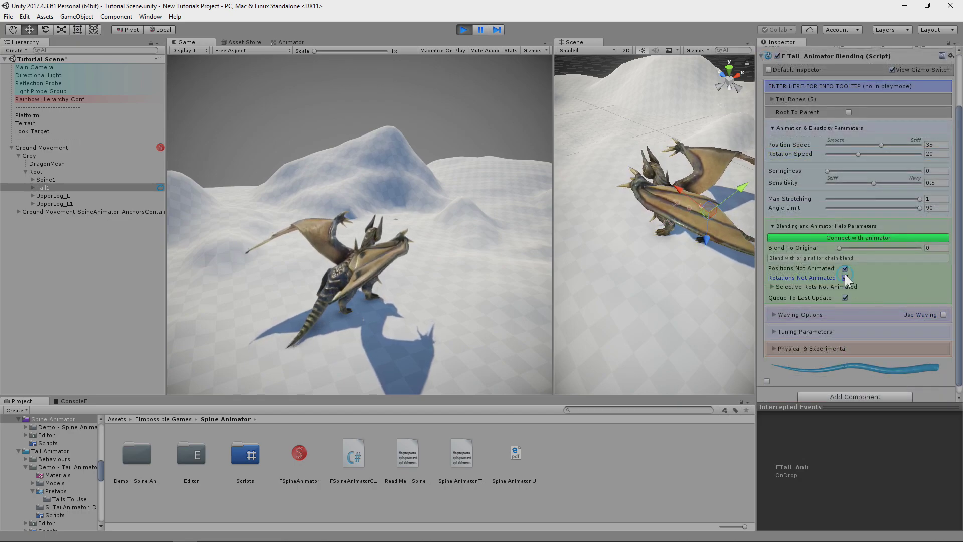
{"action": "left_click", "coordinate": [772, 286]}
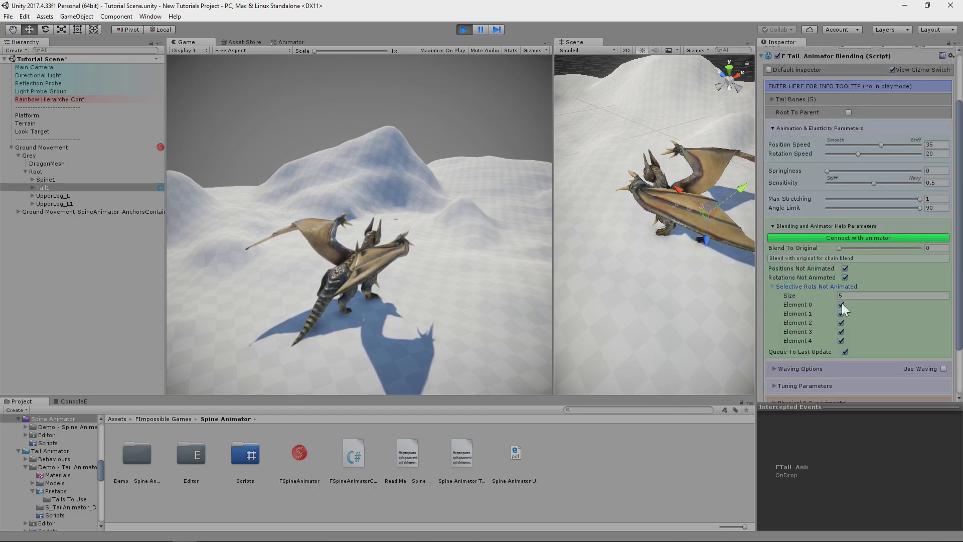
Try the tail with rotation Elements 4 and 3 disabled, and enable both elements again.
{"action": "left_click", "coordinate": [840, 341]}
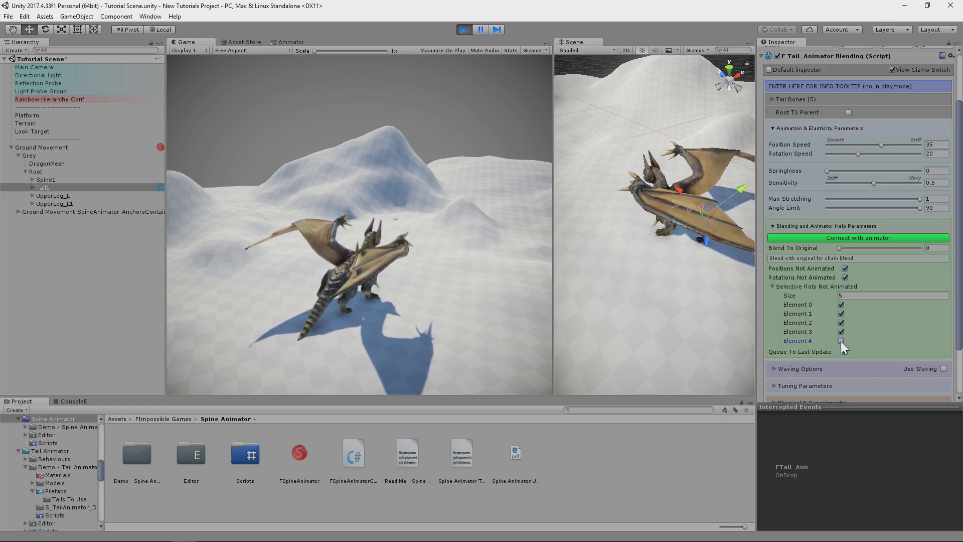
{"action": "left_click", "coordinate": [841, 332]}
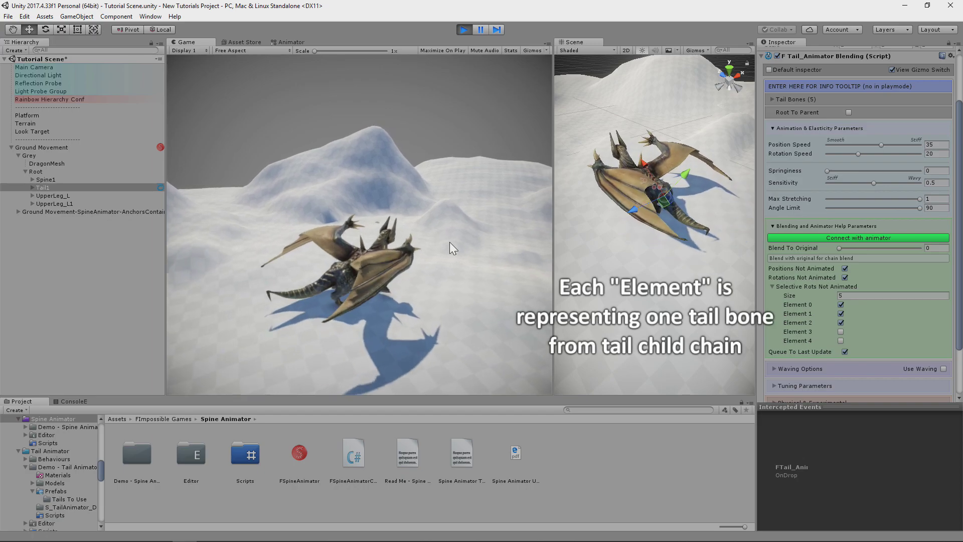
{"action": "left_click", "coordinate": [840, 332]}
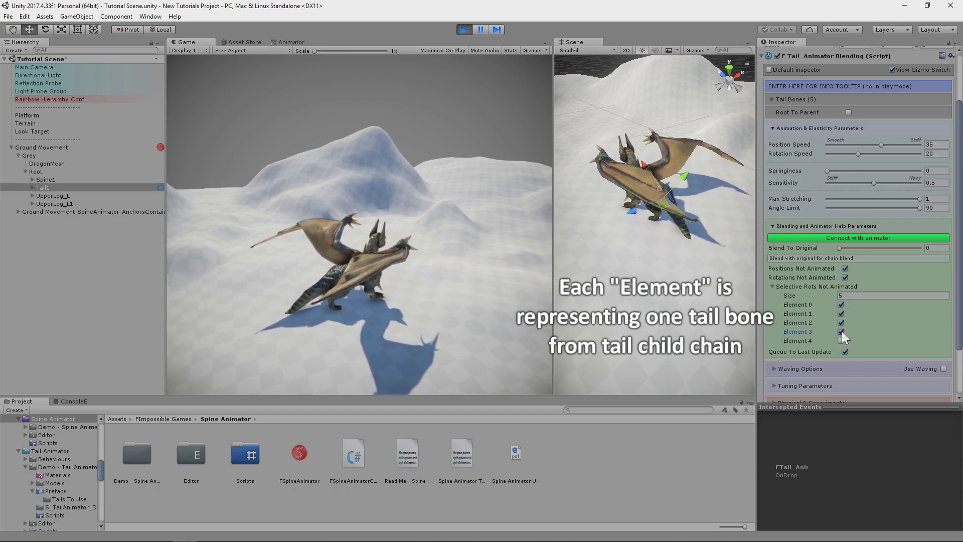
{"action": "left_click", "coordinate": [338, 243]}
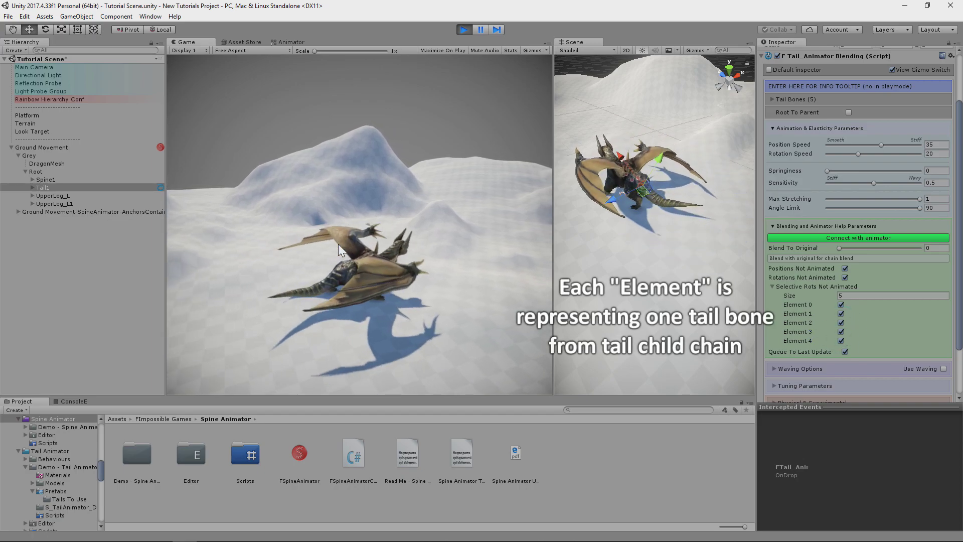
Disable Elements 0, 1, 2 and 3 in Selective Rots Not Animated, leaving only Element 4 enabled.
{"action": "left_click", "coordinate": [840, 304]}
{"action": "left_click", "coordinate": [840, 313]}
{"action": "left_click", "coordinate": [840, 323]}
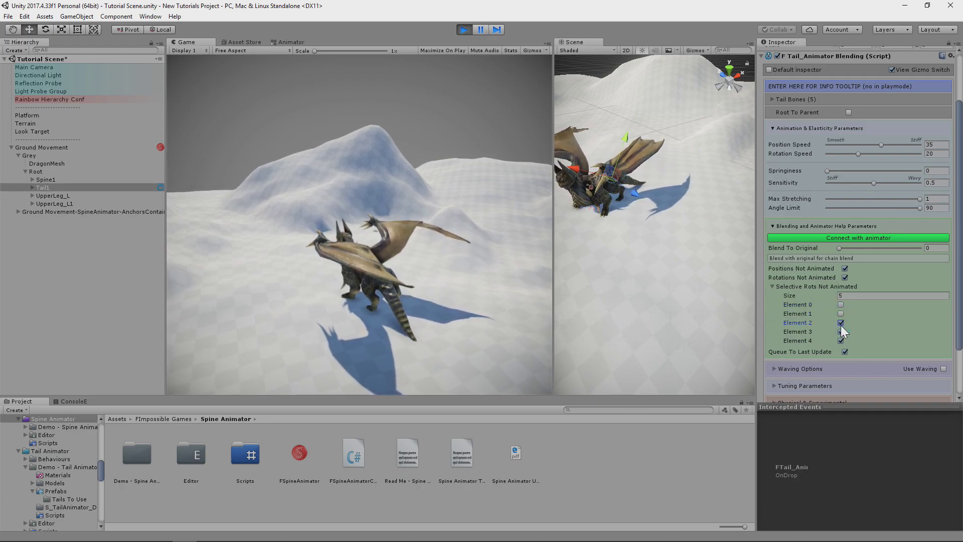
{"action": "left_click", "coordinate": [840, 322]}
{"action": "left_click", "coordinate": [841, 331]}
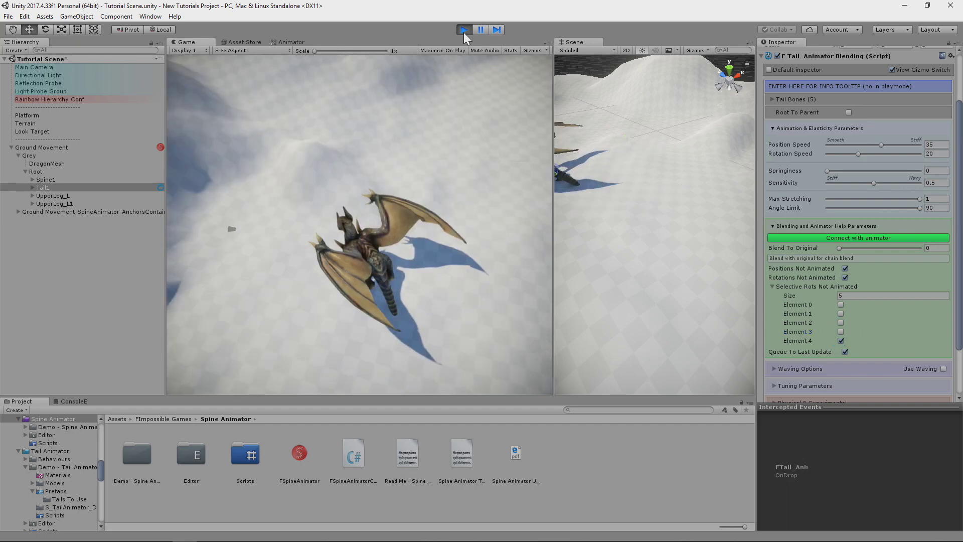
Copy the tail component's play-mode settings, exit play mode and paste the values back into the component.
{"action": "right_click", "coordinate": [806, 54]}
{"action": "left_click", "coordinate": [848, 131]}
{"action": "left_click", "coordinate": [460, 29]}
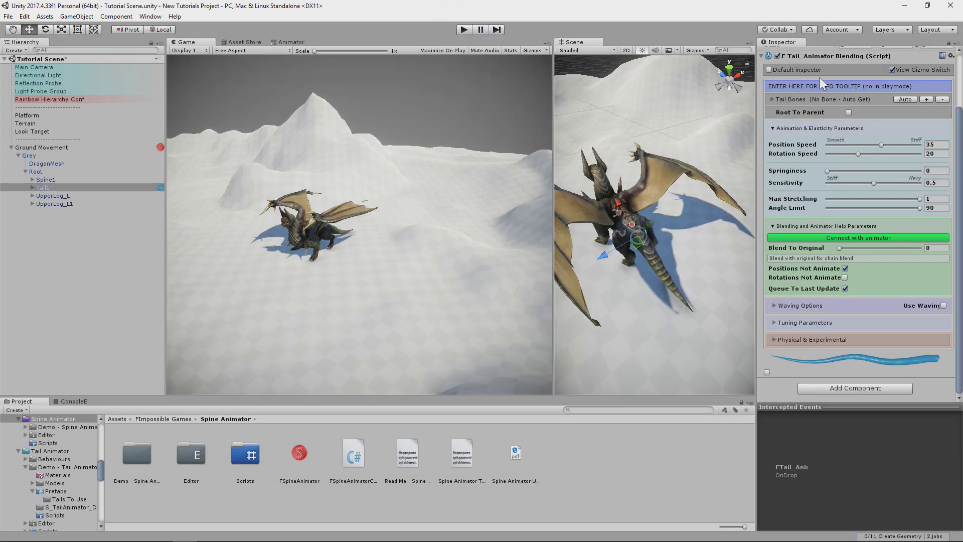
{"action": "right_click", "coordinate": [813, 58]}
{"action": "left_click", "coordinate": [875, 156]}
Enable Use Collision in the tail component's Physical & Experimental settings and bring the dragon's tail into close view.
{"action": "scroll", "coordinate": [818, 215], "scroll_direction": "down", "scroll_amount": 3}
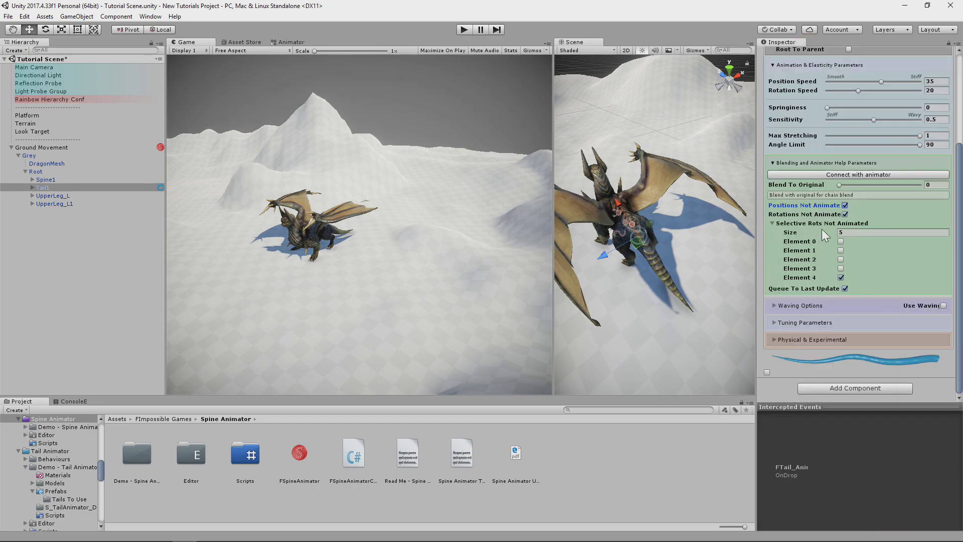
{"action": "left_click", "coordinate": [775, 339]}
{"action": "scroll", "coordinate": [809, 332], "scroll_direction": "down", "scroll_amount": 3}
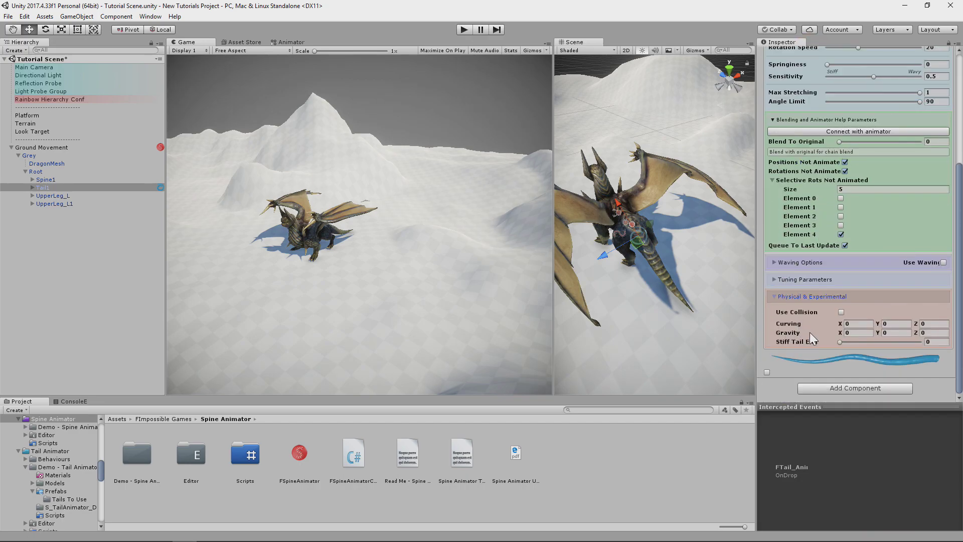
{"action": "left_click", "coordinate": [841, 312]}
{"action": "left_click_drag", "start_coordinate": [680, 264], "coordinate": [730, 187], "text": "alt"}
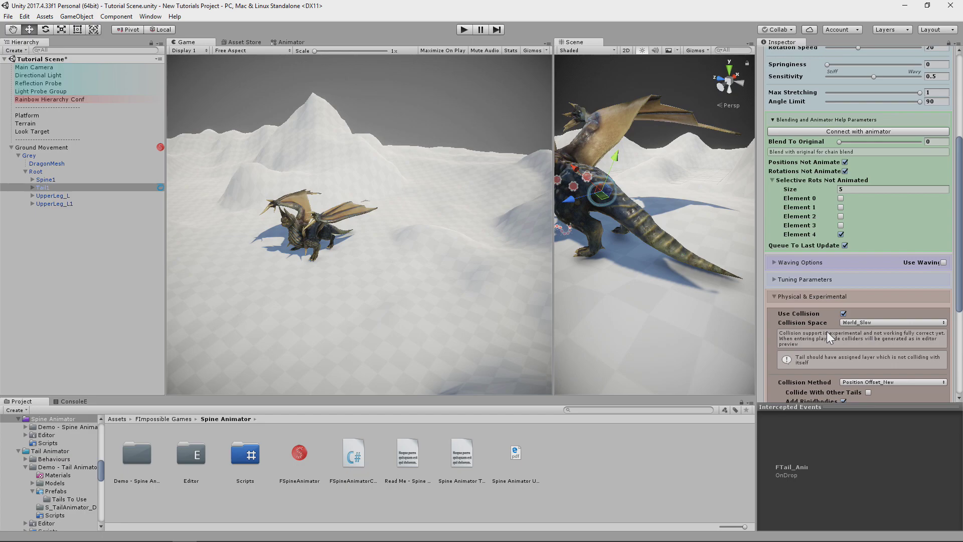
Set the tail's Collision Space to Selective_Fast and add Terrain to its Included Colliders.
{"action": "scroll", "coordinate": [827, 331], "scroll_direction": "down", "scroll_amount": 6}
{"action": "left_click", "coordinate": [870, 172]}
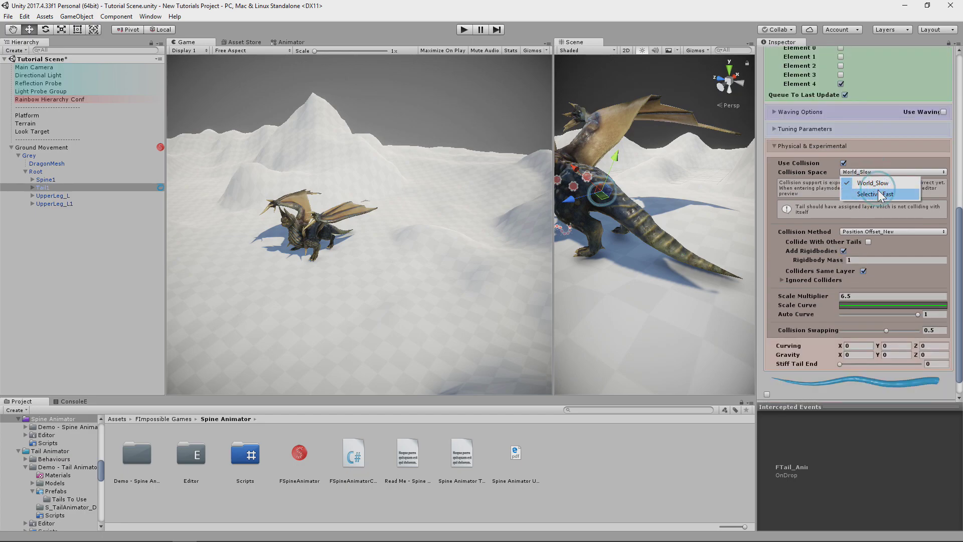
{"action": "left_click", "coordinate": [876, 194]}
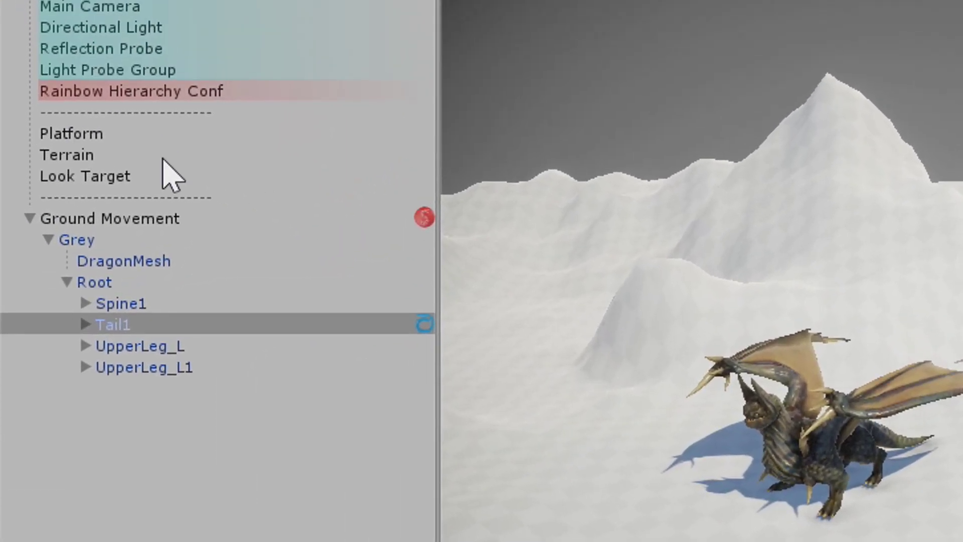
{"action": "left_click_drag", "start_coordinate": [162, 157], "coordinate": [564, 297]}
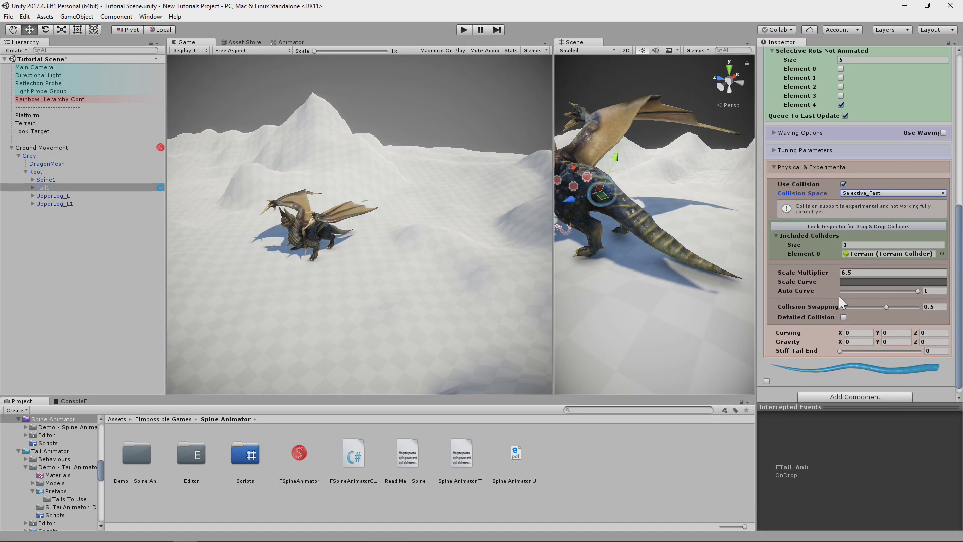
Set the tail's collision Scale Multiplier to 291.96 and check the descending Scale Curve that narrows the collision spheres toward the tip.
{"action": "left_click", "coordinate": [916, 290]}
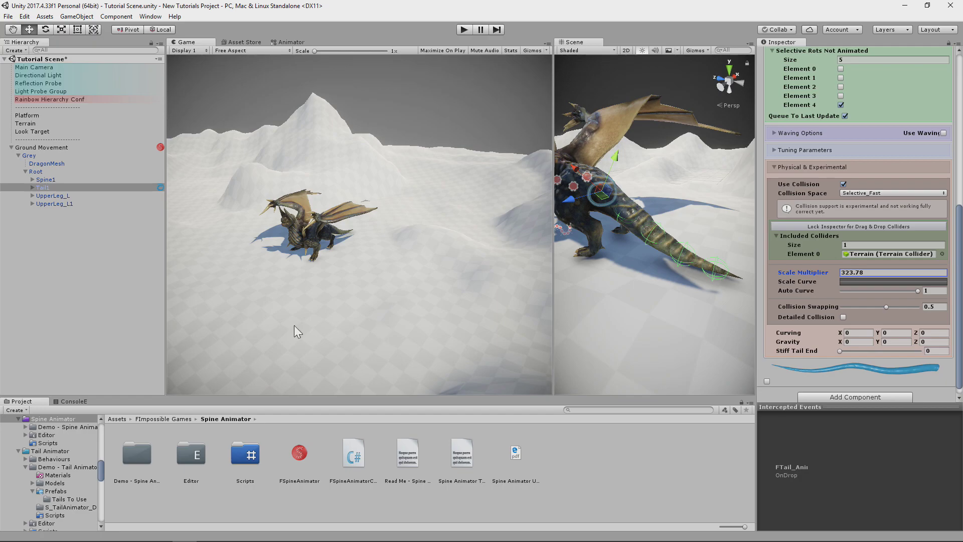
{"action": "left_click", "coordinate": [893, 282]}
{"action": "left_click_drag", "start_coordinate": [146, 89], "coordinate": [138, 151]}
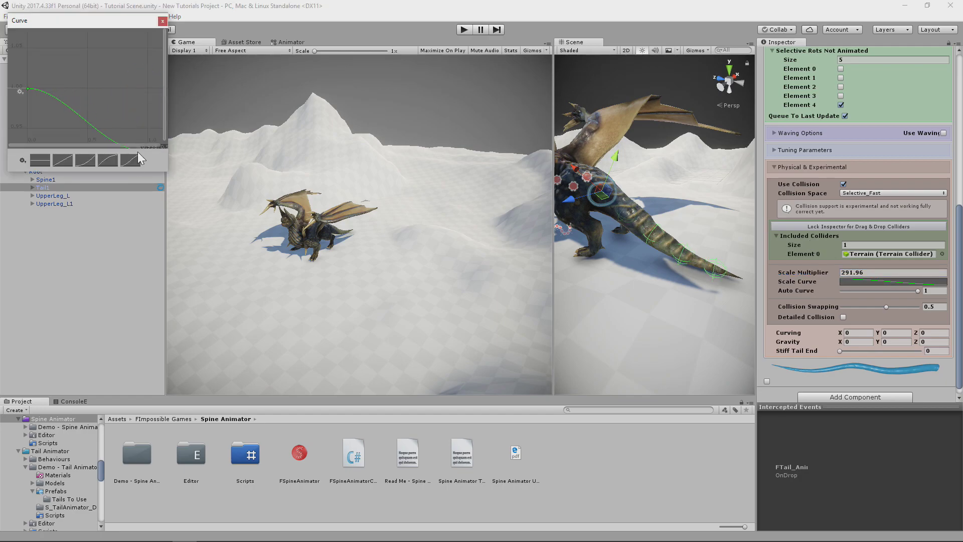
{"action": "scroll", "coordinate": [138, 126], "scroll_direction": "down", "scroll_amount": 9}
{"action": "middle_click_drag", "start_coordinate": [138, 126], "coordinate": [107, 58]}
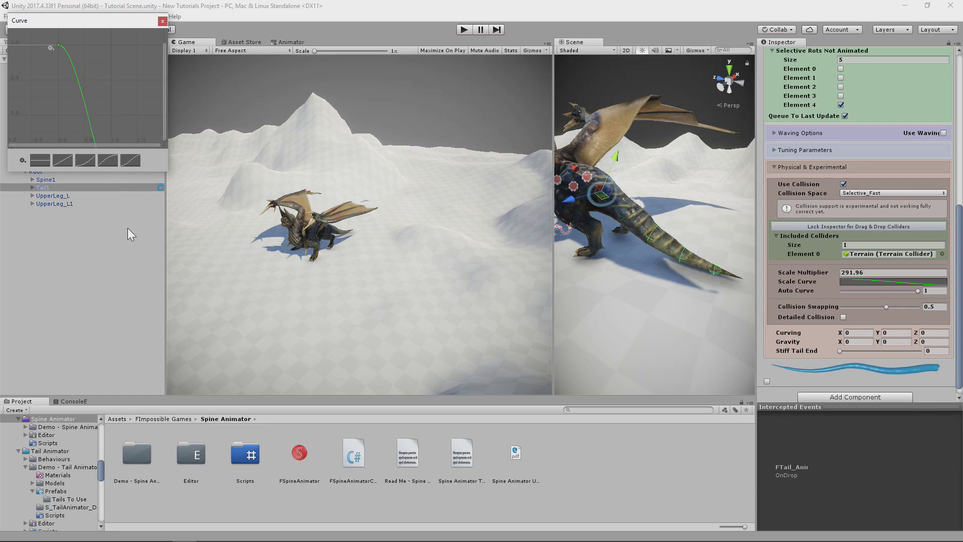
{"action": "left_click", "coordinate": [163, 21]}
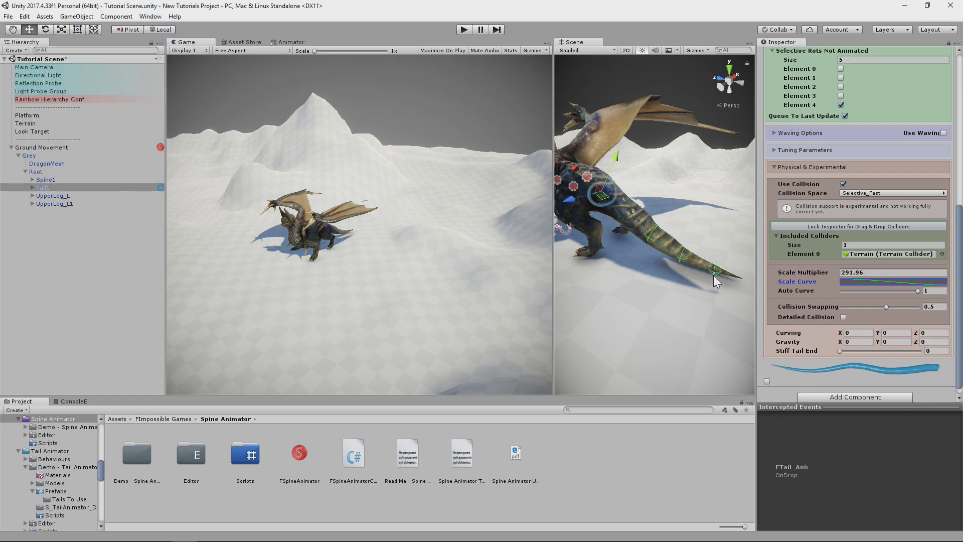
Run the scene and tune the tail to Scale Multiplier 592.4, Collision Swapping 0.15 and Sensitivity 0.8.
{"action": "left_click", "coordinate": [460, 30]}
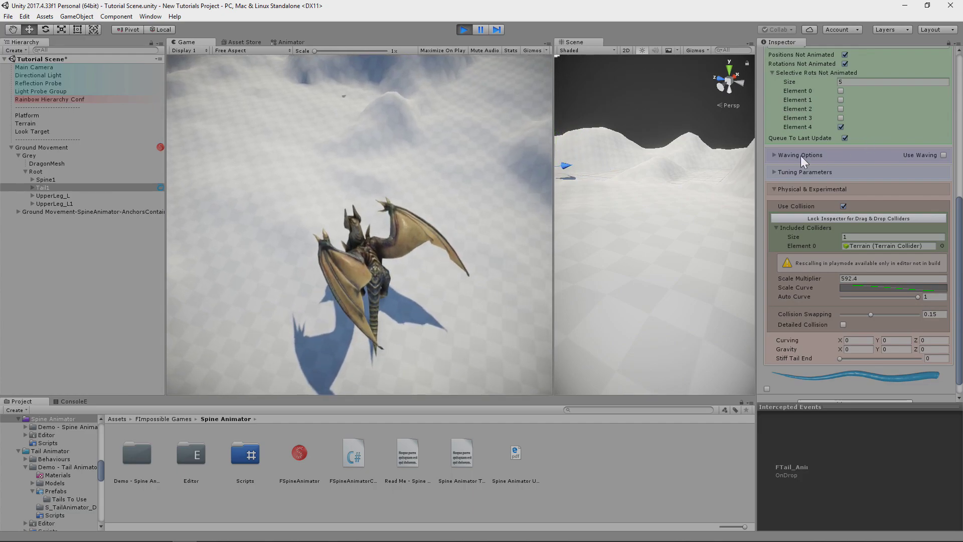
{"action": "scroll", "coordinate": [807, 157], "scroll_direction": "up", "scroll_amount": 8}
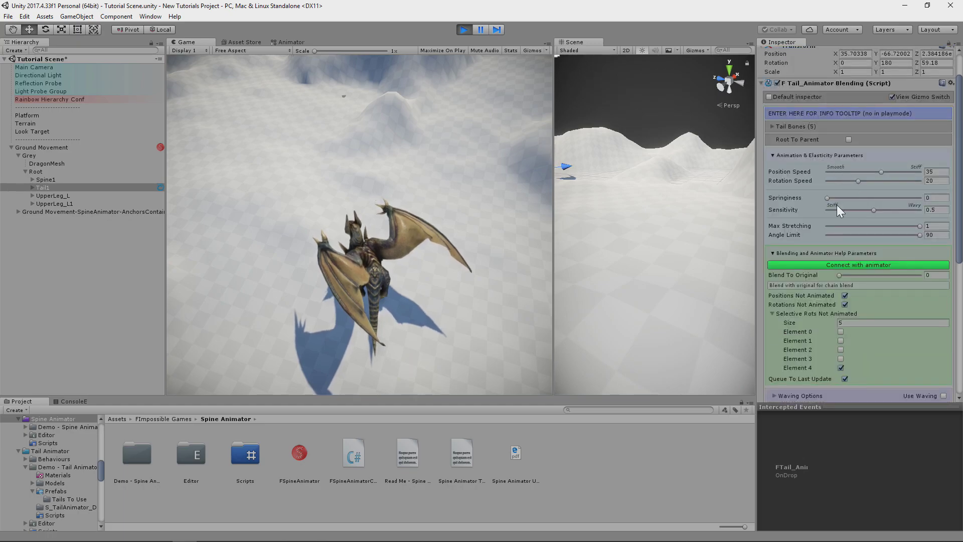
{"action": "left_click_drag", "start_coordinate": [876, 212], "coordinate": [899, 210]}
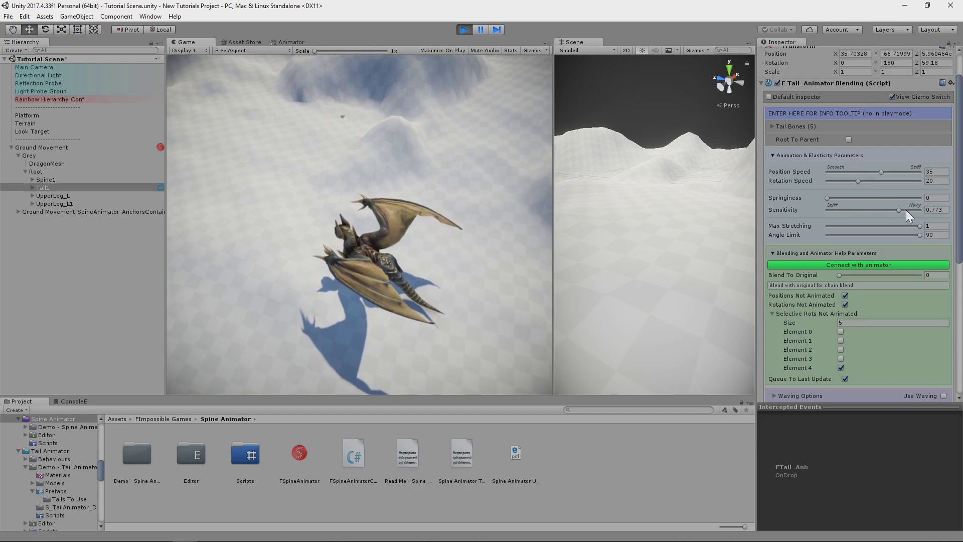
{"action": "mouse_move", "coordinate": [905, 209]}
{"action": "left_mouse_down"}
{"action": "mouse_move", "coordinate": [930, 209]}
{"action": "mouse_move", "coordinate": [905, 210]}
{"action": "left_mouse_up"}
{"action": "left_click", "coordinate": [460, 215]}
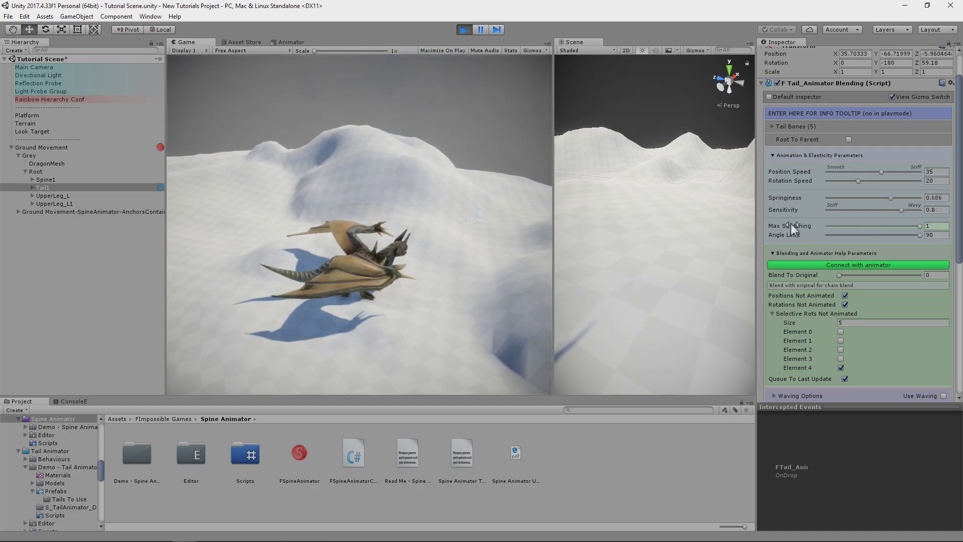
Set the tail's Springiness back to 0 and move the dragon across the terrain to test the tail motion.
{"action": "left_click", "coordinate": [847, 197]}
{"action": "left_click", "coordinate": [374, 252]}
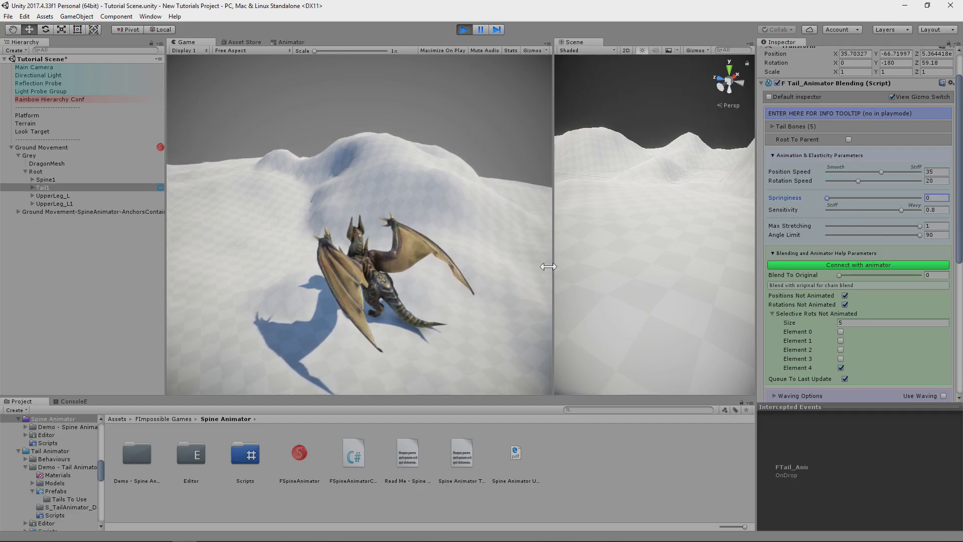
{"action": "left_click", "coordinate": [419, 270]}
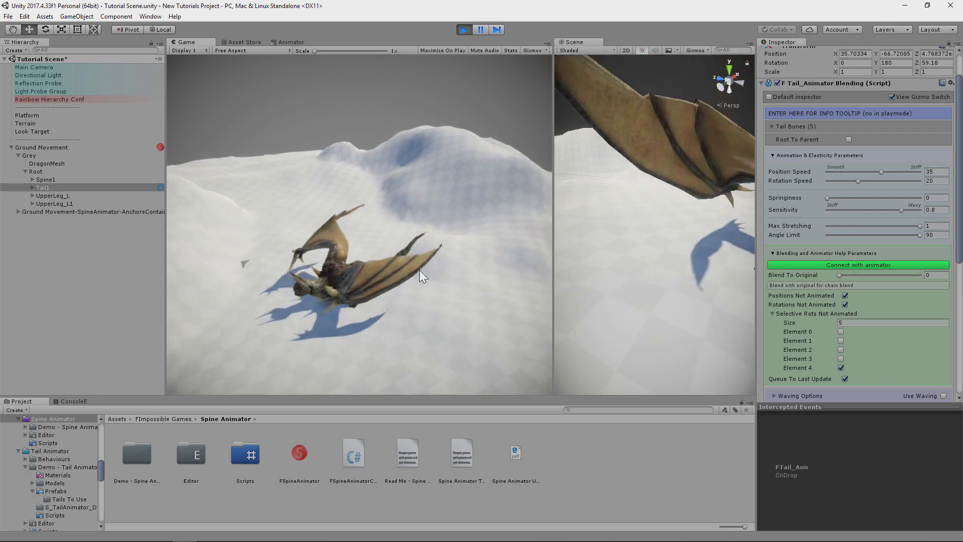
{"action": "key", "text": "Tab"}
{"action": "key", "text": "w"}
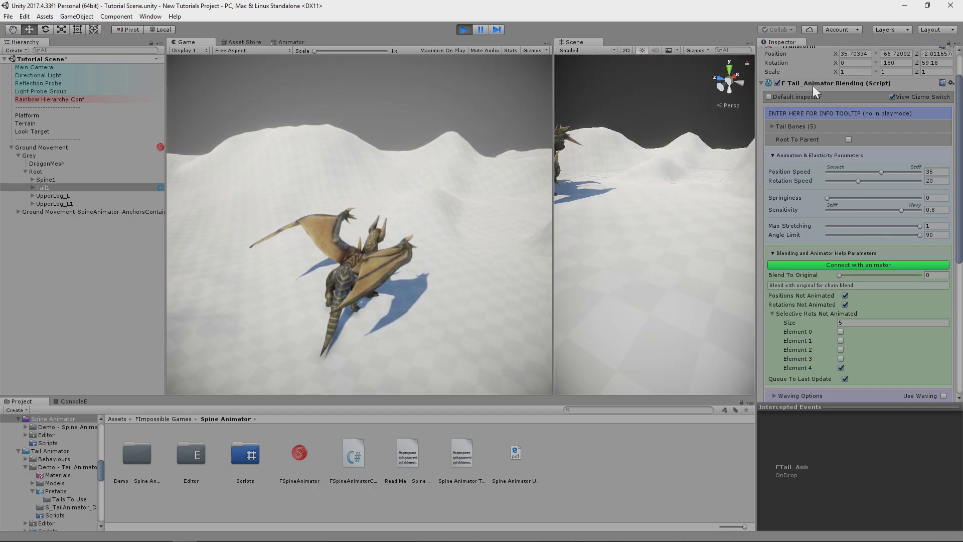
Copy the tuned Tail Animator Blending component, exit play mode and paste its values back onto the tail component.
{"action": "right_click", "coordinate": [813, 83]}
{"action": "left_click", "coordinate": [862, 158]}
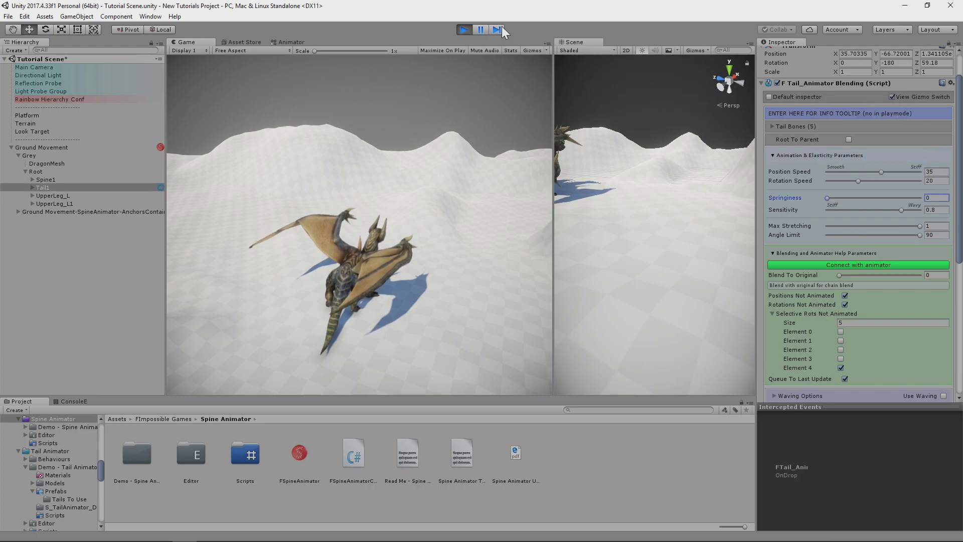
{"action": "left_click", "coordinate": [467, 31]}
{"action": "right_click", "coordinate": [811, 84]}
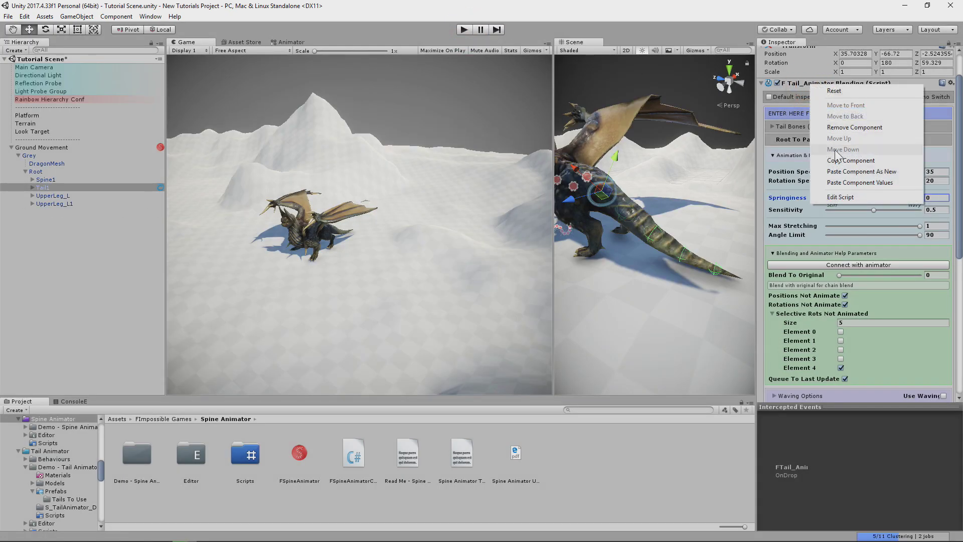
{"action": "left_click", "coordinate": [860, 182]}
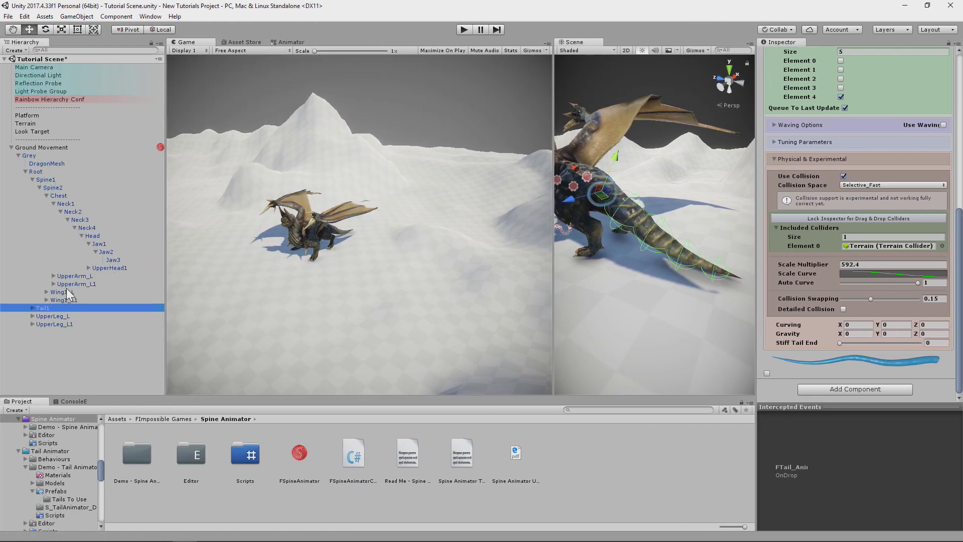
Add the FTail Animator Blending component to both wing root bones, Wing1_L and Wing1_L1.
{"action": "left_click", "coordinate": [67, 291]}
{"action": "left_click", "coordinate": [70, 297], "text": "ctrl"}
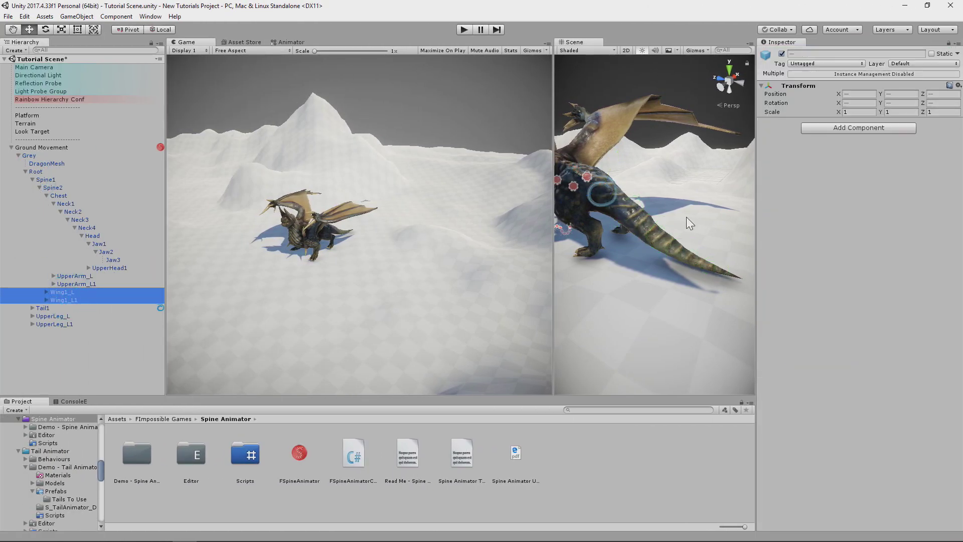
{"action": "left_click_drag", "start_coordinate": [685, 217], "coordinate": [536, 311], "text": "alt"}
{"action": "left_click", "coordinate": [833, 128]}
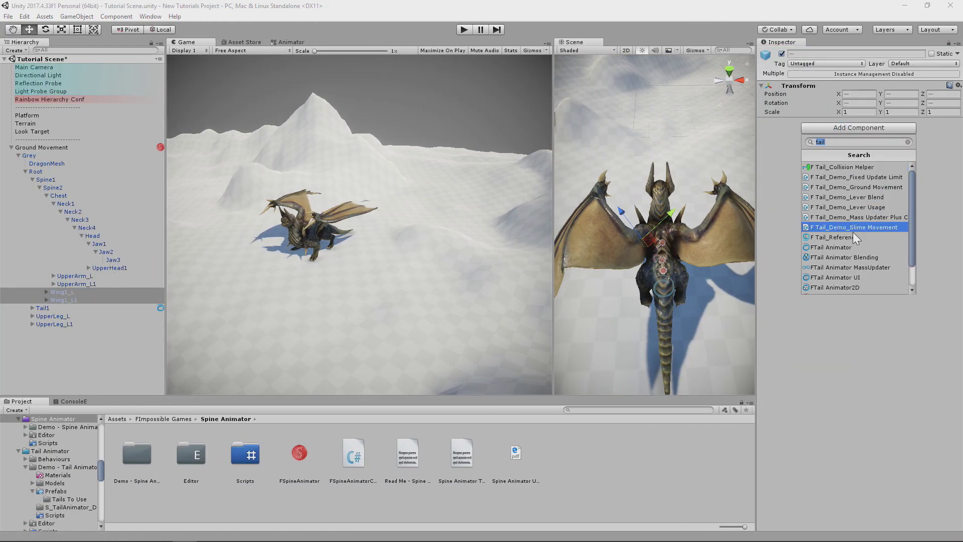
{"action": "left_click", "coordinate": [856, 257]}
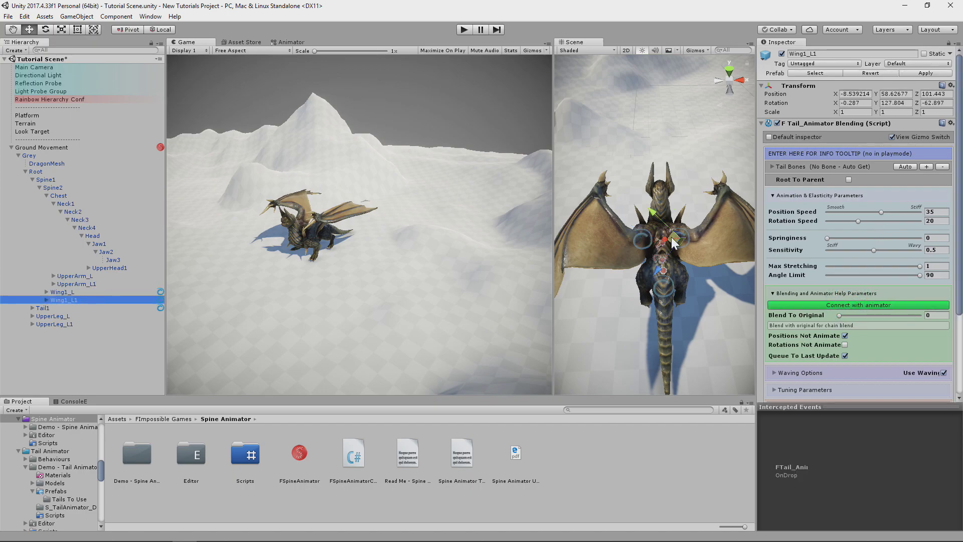
Enable the bone chain preview on Wing1_L1's tail component and examine the affected wing bones from several angles.
{"action": "scroll", "coordinate": [780, 138], "scroll_direction": "down", "scroll_amount": 5}
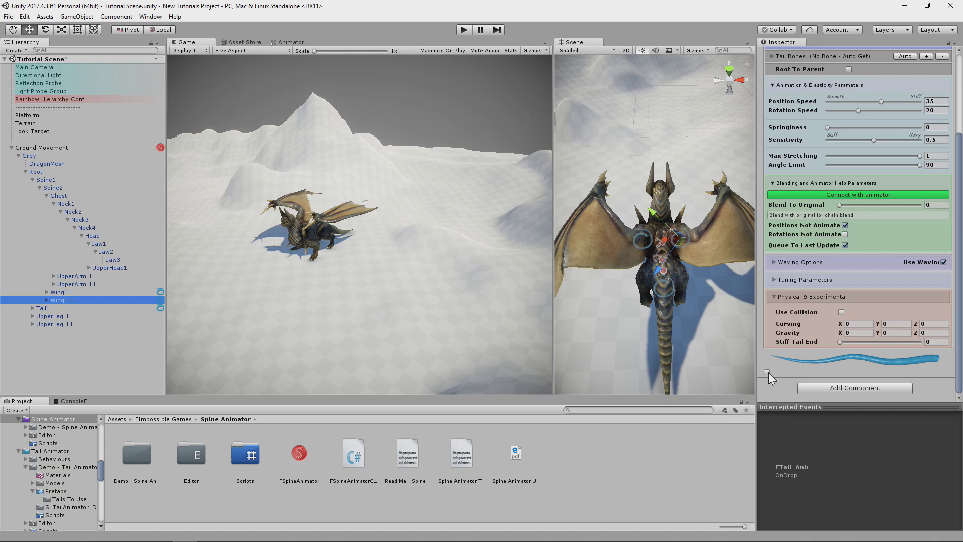
{"action": "middle_click_drag", "start_coordinate": [734, 260], "coordinate": [651, 254]}
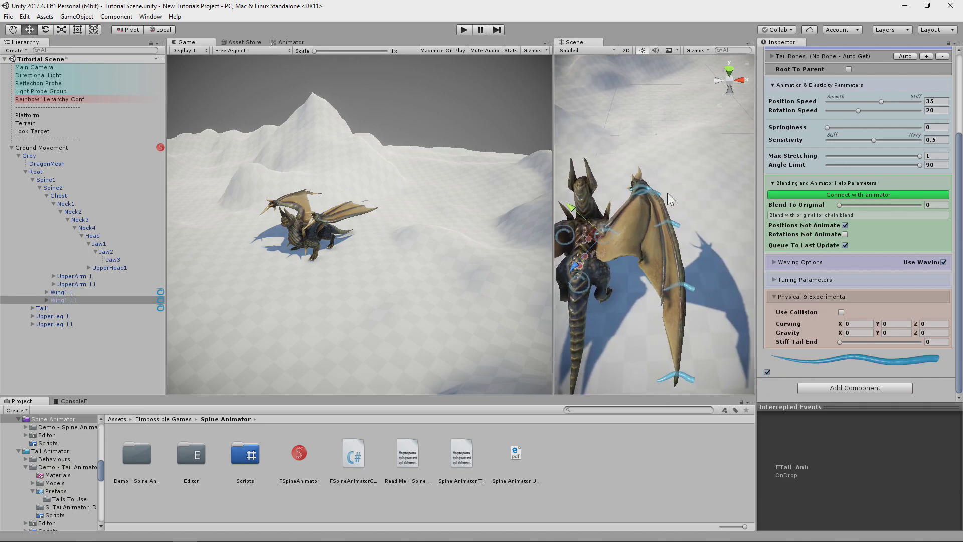
{"action": "left_click_drag", "start_coordinate": [594, 238], "coordinate": [651, 253], "text": "alt"}
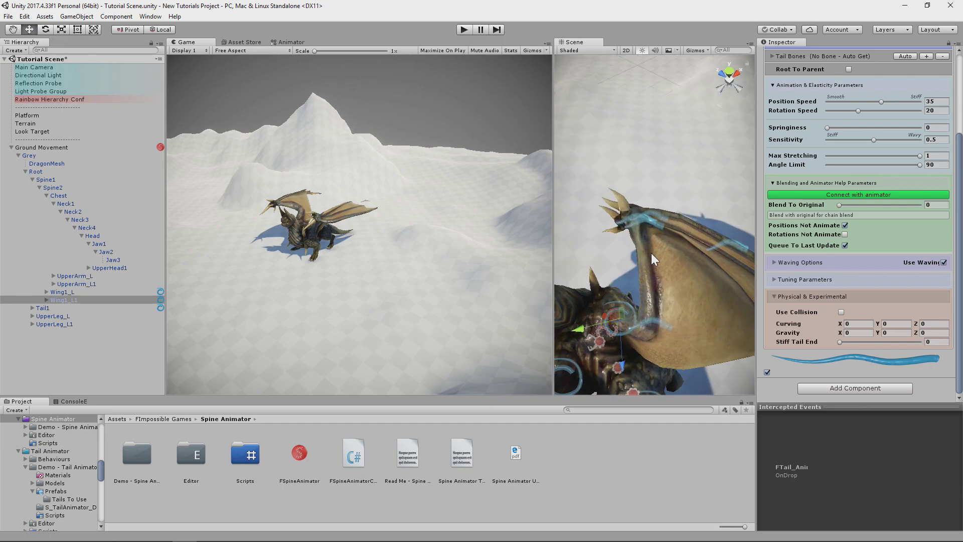
{"action": "left_click_drag", "start_coordinate": [687, 220], "coordinate": [656, 223], "text": "alt"}
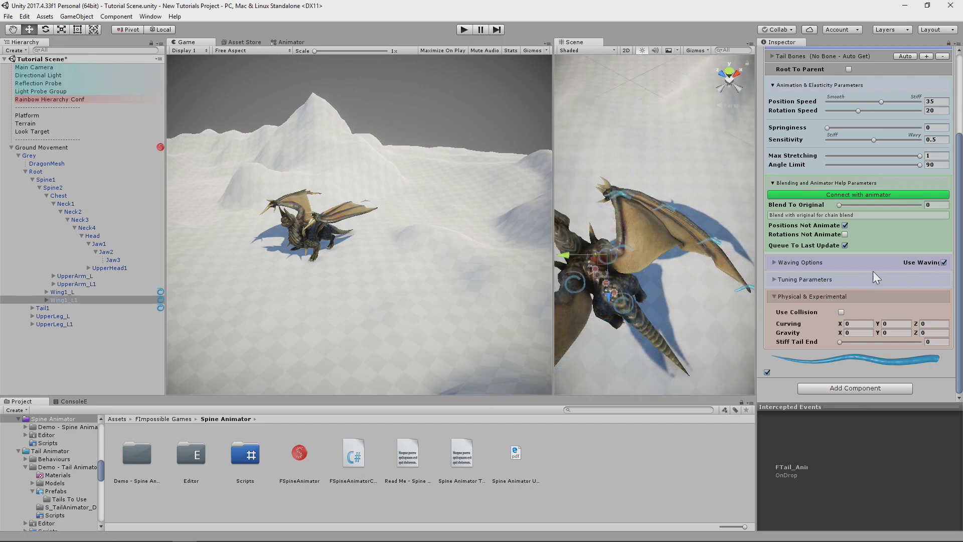
Auto-fill Wing1_L1's Tail Bones list and remove the last five entries, keeping only Wing1_L1, Wing2_L 1 and Wing3_L 1.
{"action": "scroll", "coordinate": [922, 120], "scroll_direction": "up", "scroll_amount": 5}
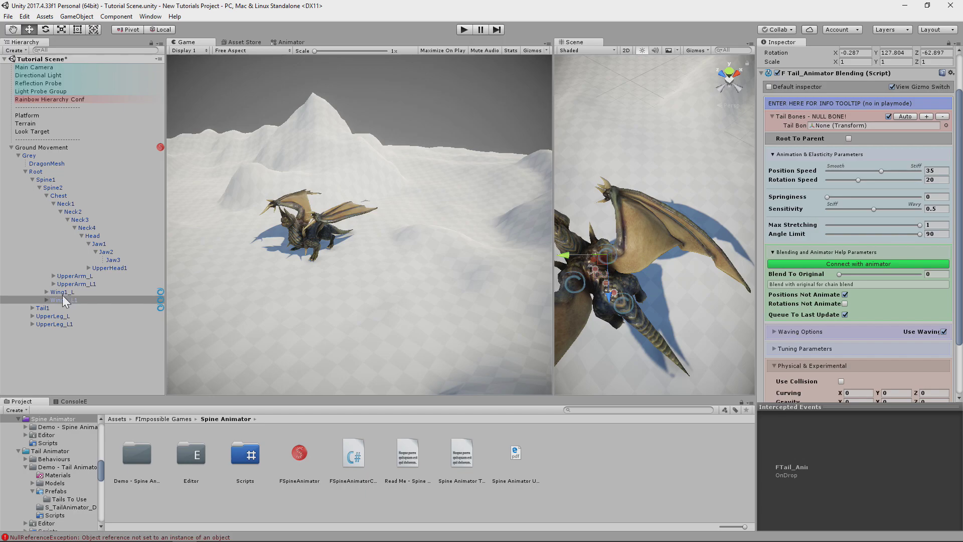
{"action": "left_click", "coordinate": [904, 117]}
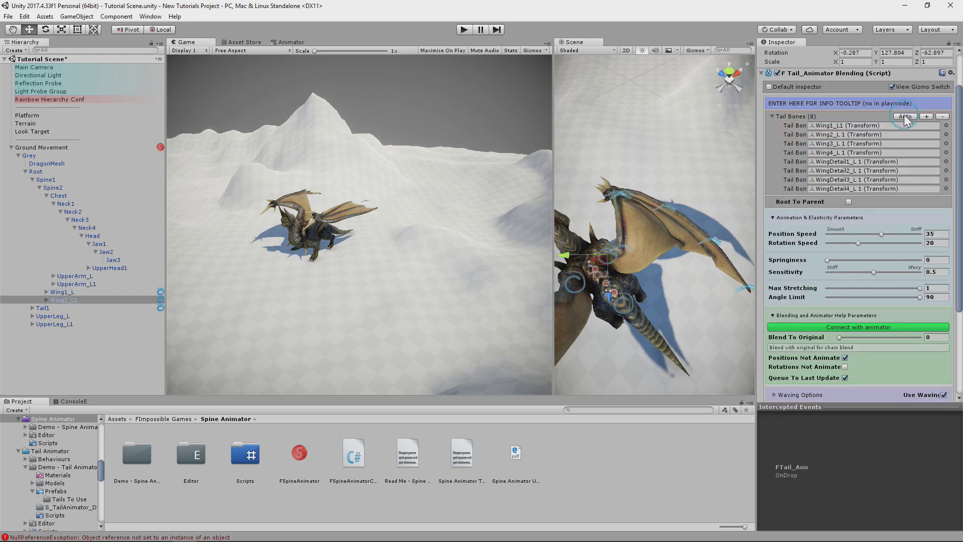
{"action": "left_click", "coordinate": [942, 118]}
{"action": "left_click", "coordinate": [942, 119]}
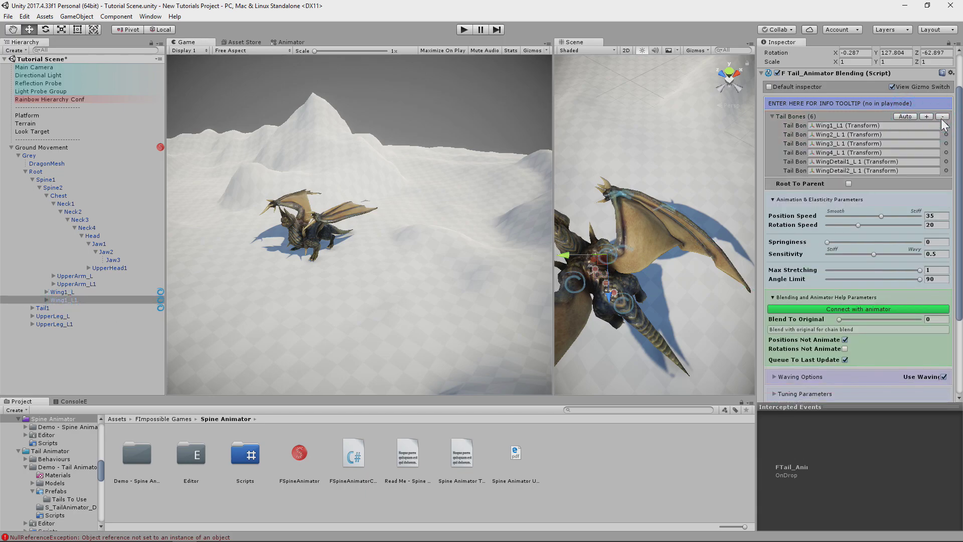
{"action": "left_click", "coordinate": [941, 118]}
{"action": "left_click", "coordinate": [942, 119]}
{"action": "left_click", "coordinate": [941, 117]}
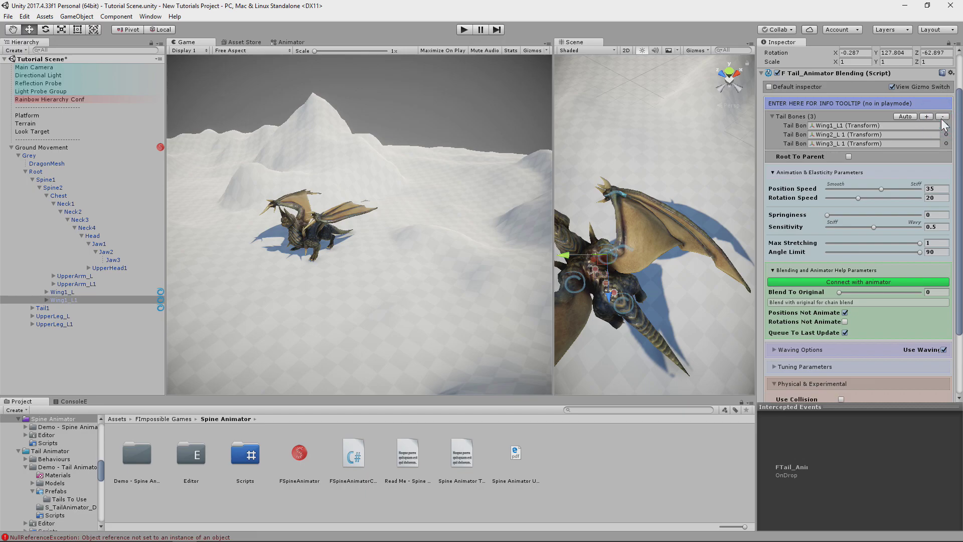
{"action": "middle_click_drag", "start_coordinate": [626, 220], "coordinate": [638, 190]}
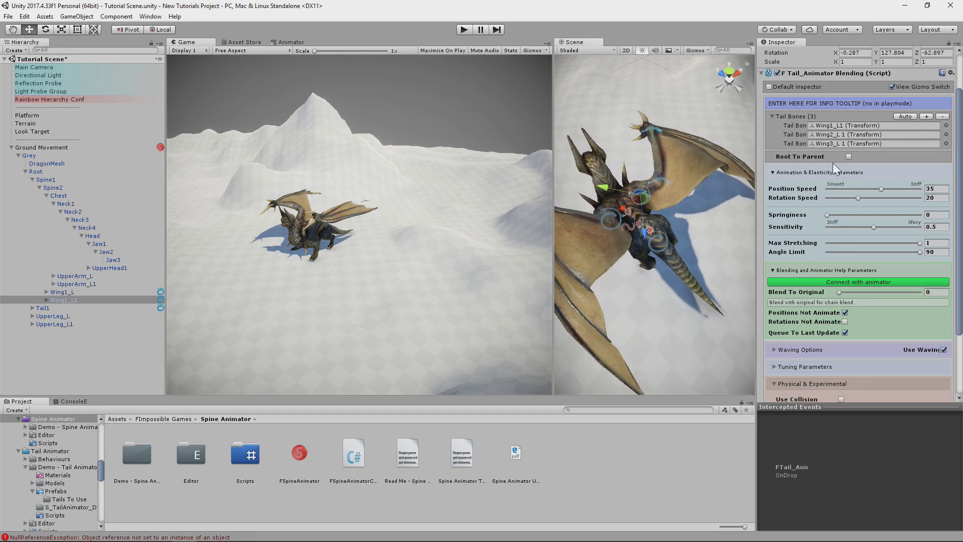
Assign Wing1_L as its own first tail bone, auto-fill the chain and trim it to Wing1_L, Wing2_L and Wing3_L.
{"action": "left_click", "coordinate": [85, 292]}
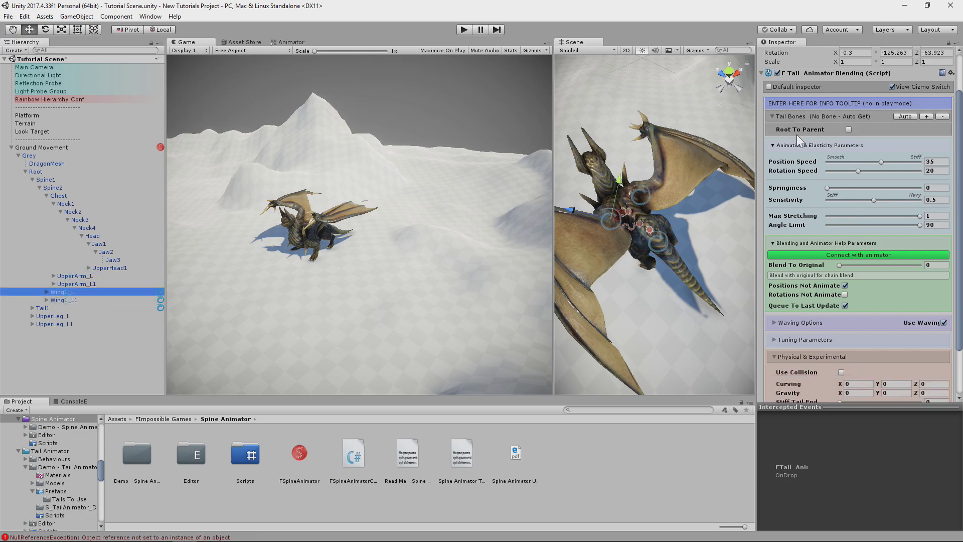
{"action": "left_click", "coordinate": [926, 117]}
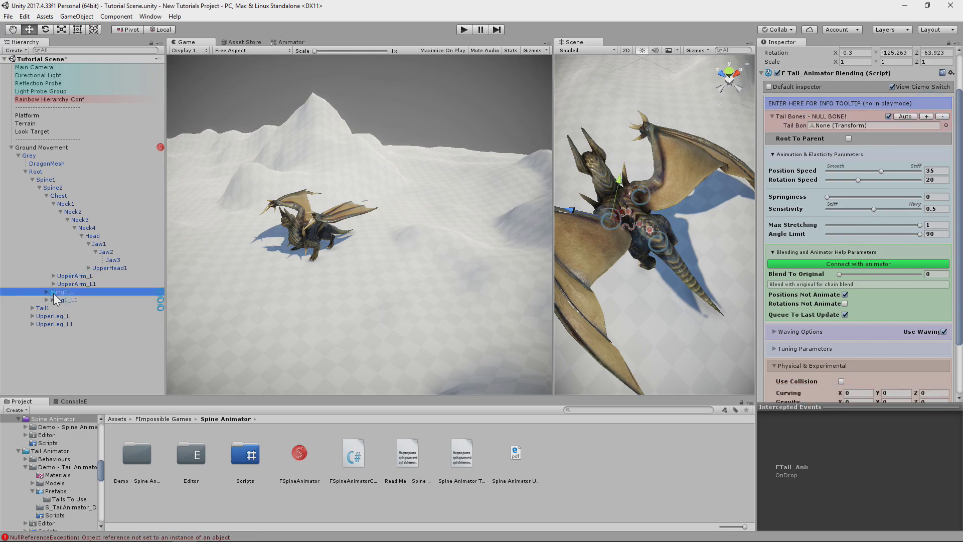
{"action": "left_click_drag", "start_coordinate": [825, 125], "coordinate": [825, 125]}
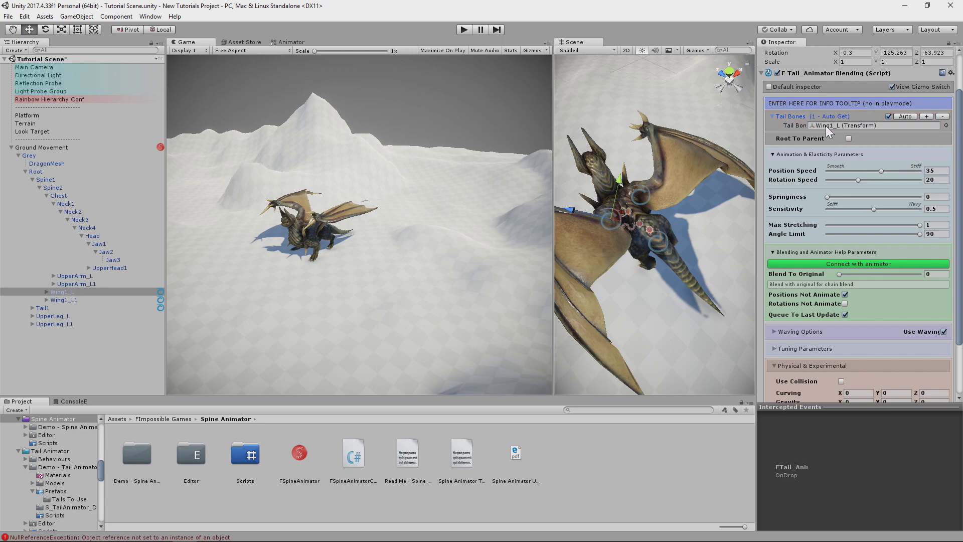
{"action": "left_click", "coordinate": [908, 116]}
{"action": "left_click", "coordinate": [937, 116]}
{"action": "left_click", "coordinate": [937, 116]}
{"action": "left_click", "coordinate": [937, 117]}
{"action": "left_click", "coordinate": [938, 116]}
{"action": "left_click", "coordinate": [938, 116]}
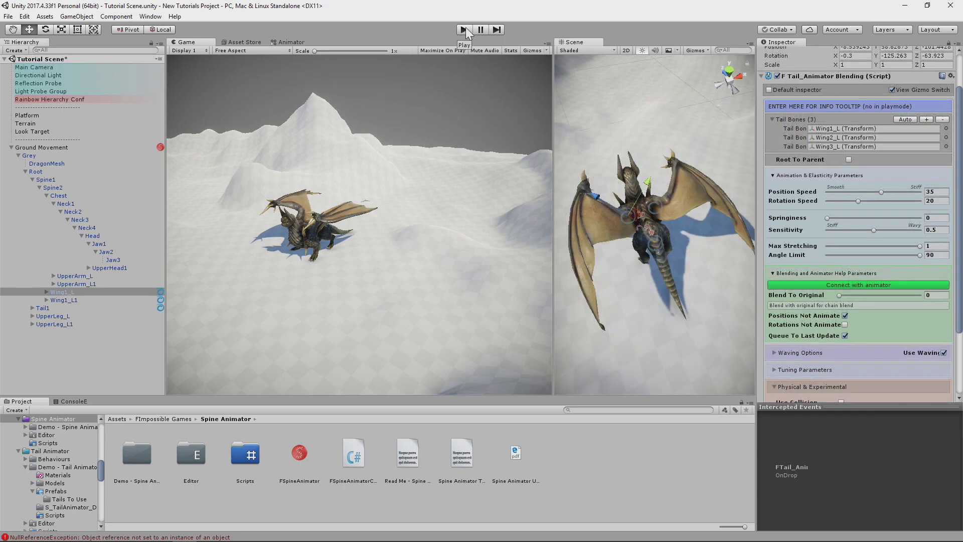
Run the scene, disable Use Waving on both Wing1_L and Wing1_L1, and expand their Tuning Parameters.
{"action": "left_click", "coordinate": [464, 30]}
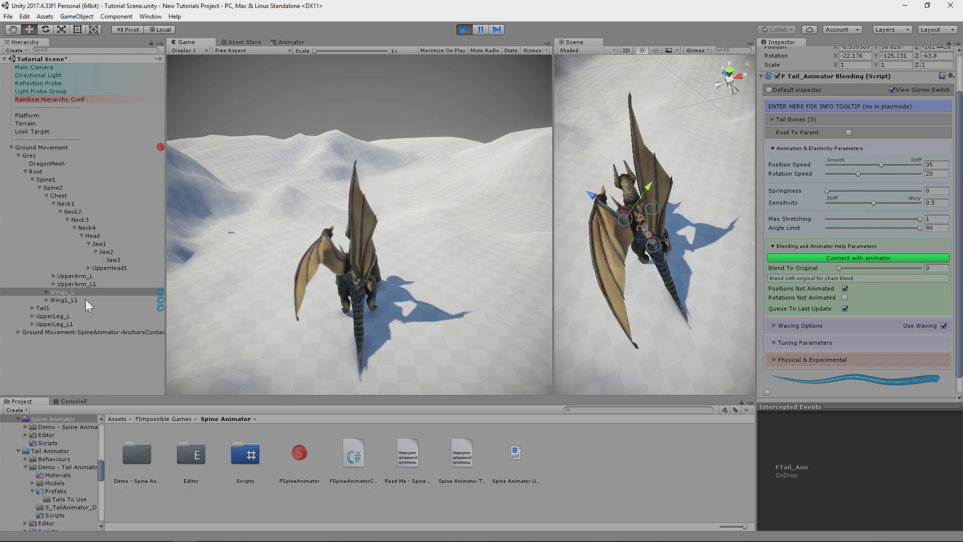
{"action": "left_click", "coordinate": [75, 300]}
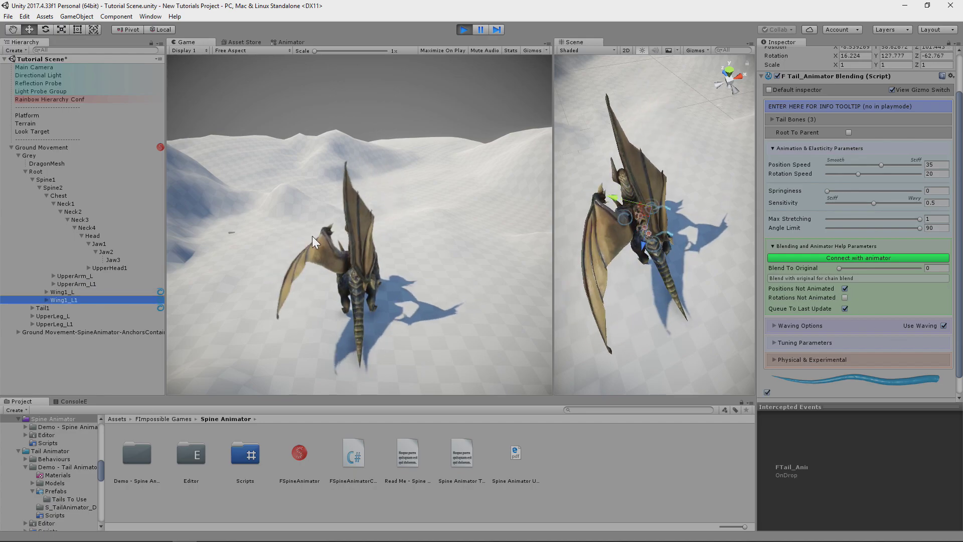
{"action": "left_click", "coordinate": [94, 297], "text": "ctrl"}
{"action": "left_click", "coordinate": [87, 292]}
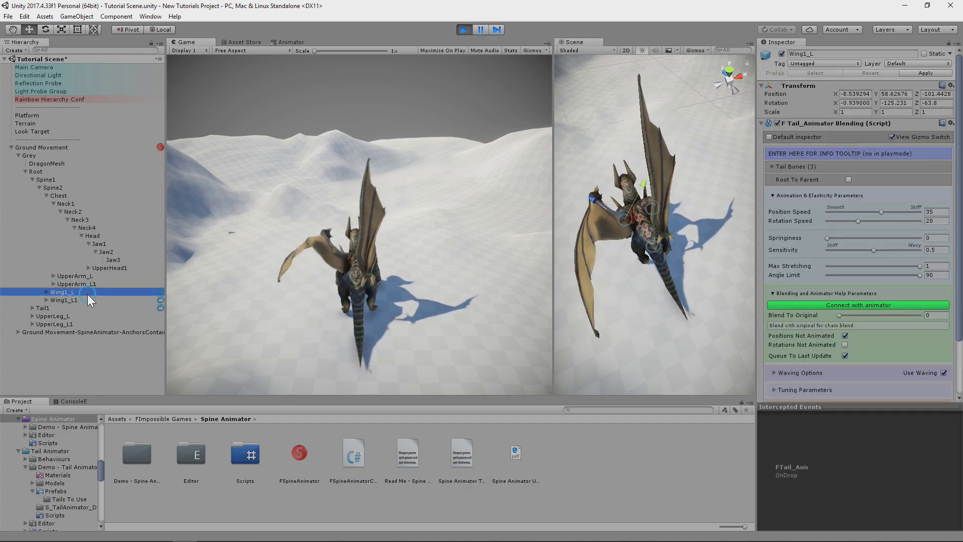
{"action": "left_click", "coordinate": [86, 300], "text": "ctrl"}
{"action": "left_click", "coordinate": [942, 305]}
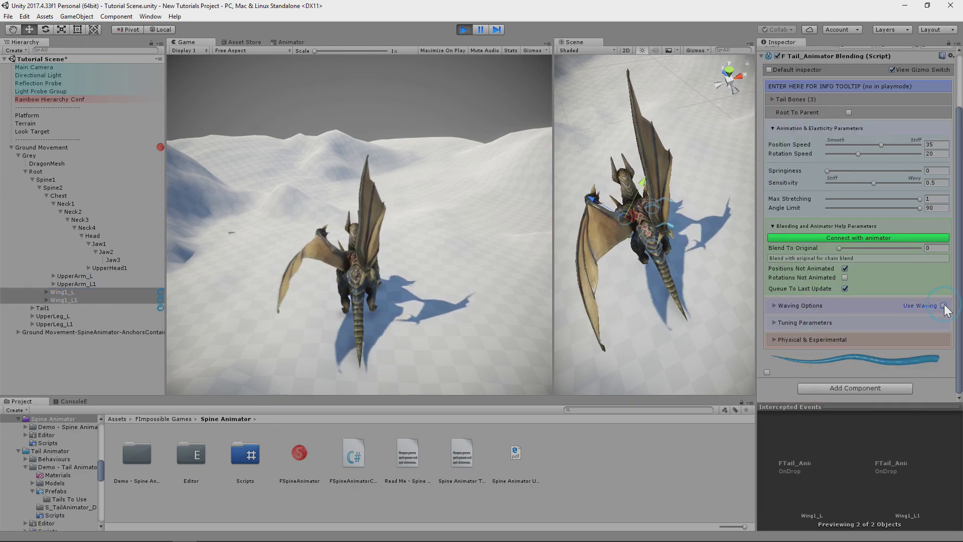
{"action": "left_click", "coordinate": [780, 323]}
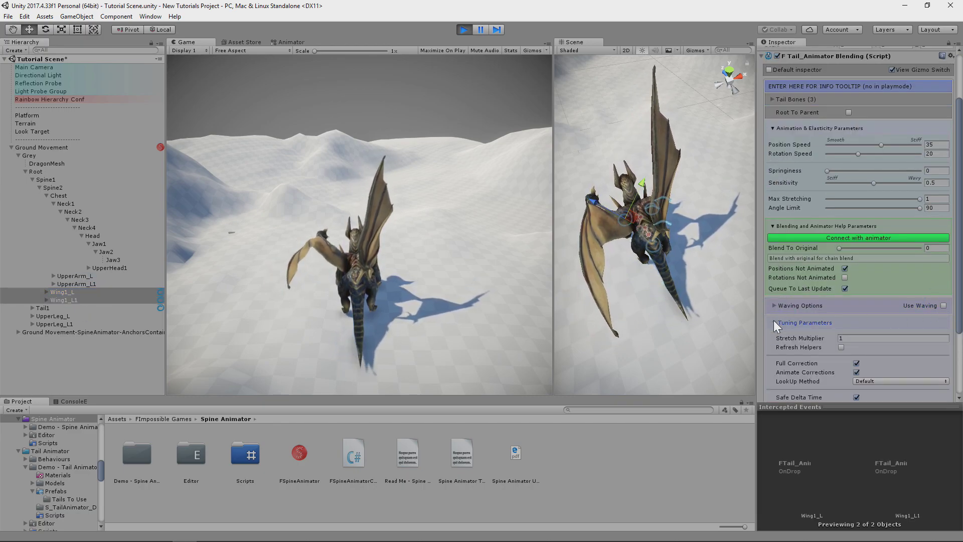
Set the LookUp Method to Parental and enable Root To Parent on both wings' Tail Animator components.
{"action": "scroll", "coordinate": [847, 361], "scroll_direction": "down", "scroll_amount": 1}
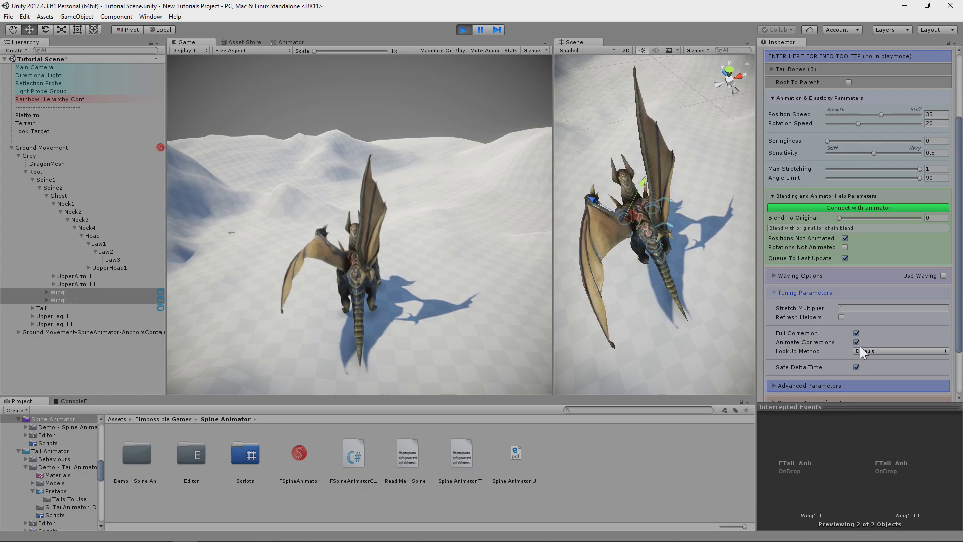
{"action": "left_click", "coordinate": [864, 350]}
{"action": "left_click", "coordinate": [888, 395]}
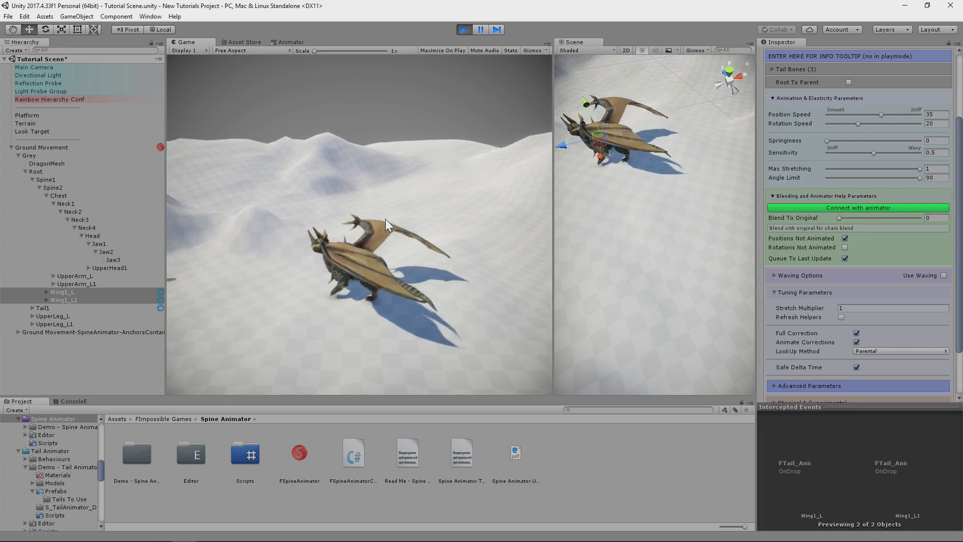
{"action": "key", "text": "Tab"}
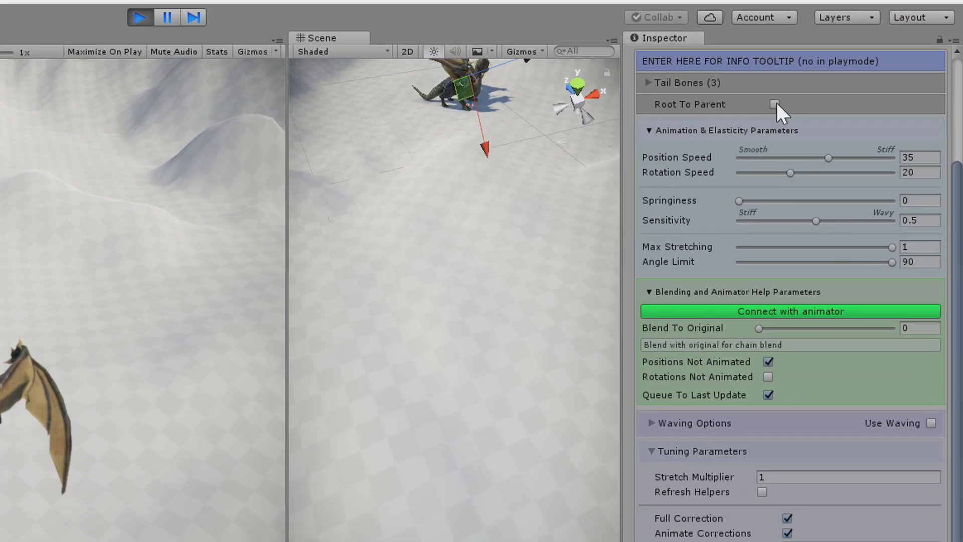
{"action": "left_click", "coordinate": [841, 84]}
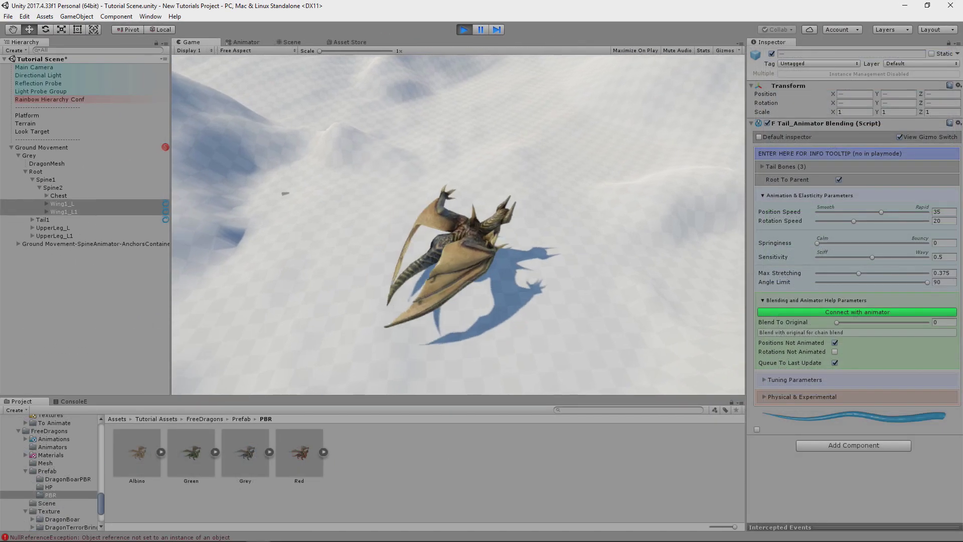
Set both wings' Position Speed to 40.4, Rotation Speed to 34.6 and Blend To Original to 0.131 while steering the dragon around.
{"action": "key", "text": "d"}
{"action": "key", "text": "s"}
{"action": "key", "text": "a"}
{"action": "key", "text": "w"}
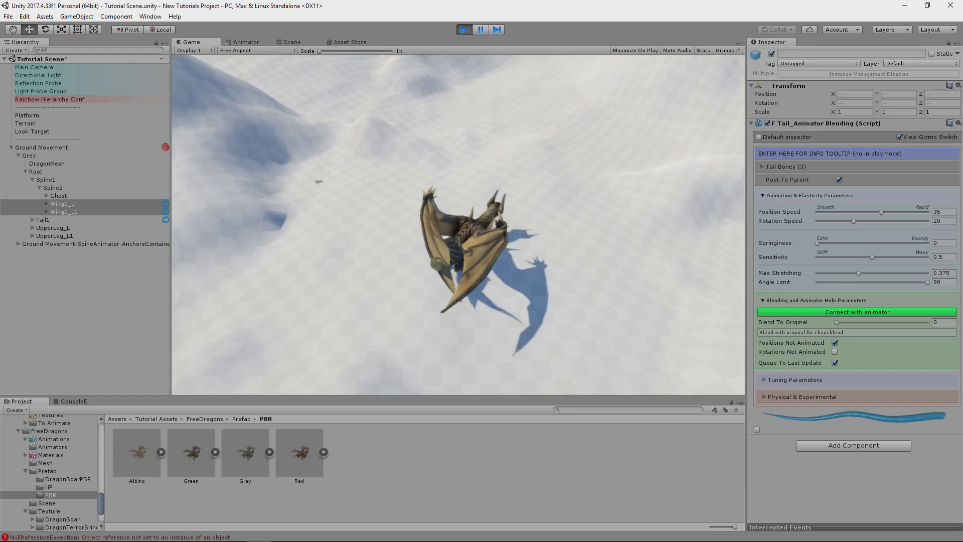
{"action": "left_click_drag", "start_coordinate": [892, 212], "coordinate": [901, 219]}
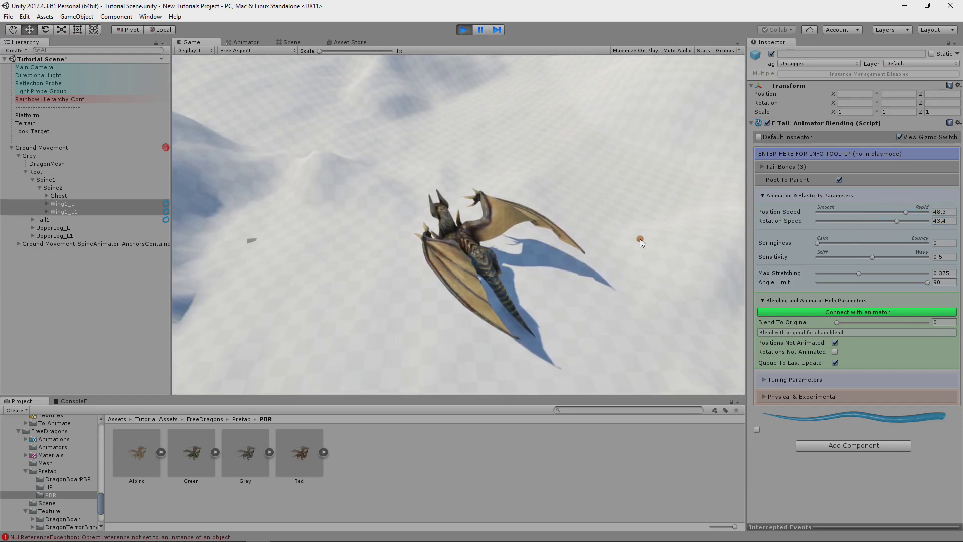
{"action": "left_click_drag", "start_coordinate": [836, 322], "coordinate": [853, 323]}
{"action": "left_click", "coordinate": [566, 266]}
{"action": "key", "text": "a"}
{"action": "key", "text": "w"}
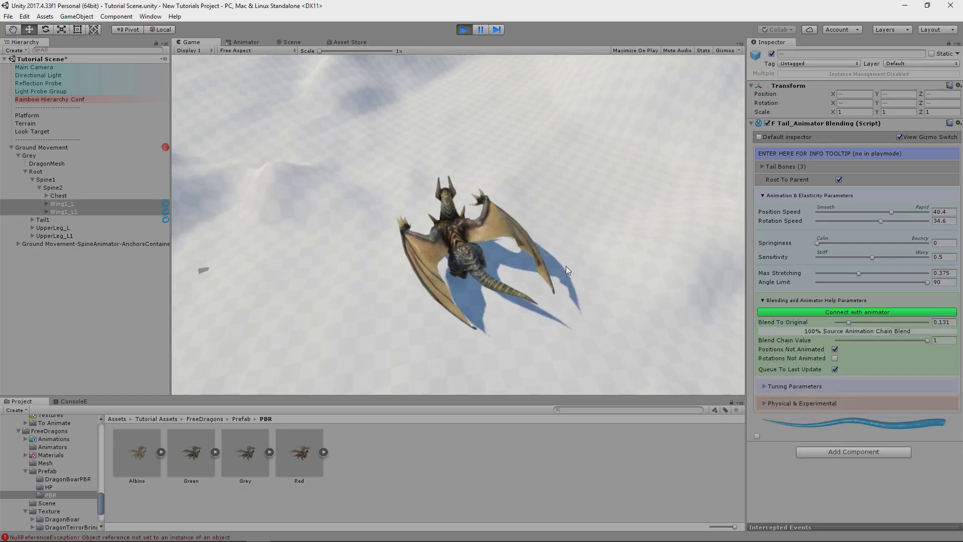
{"action": "key", "text": "d"}
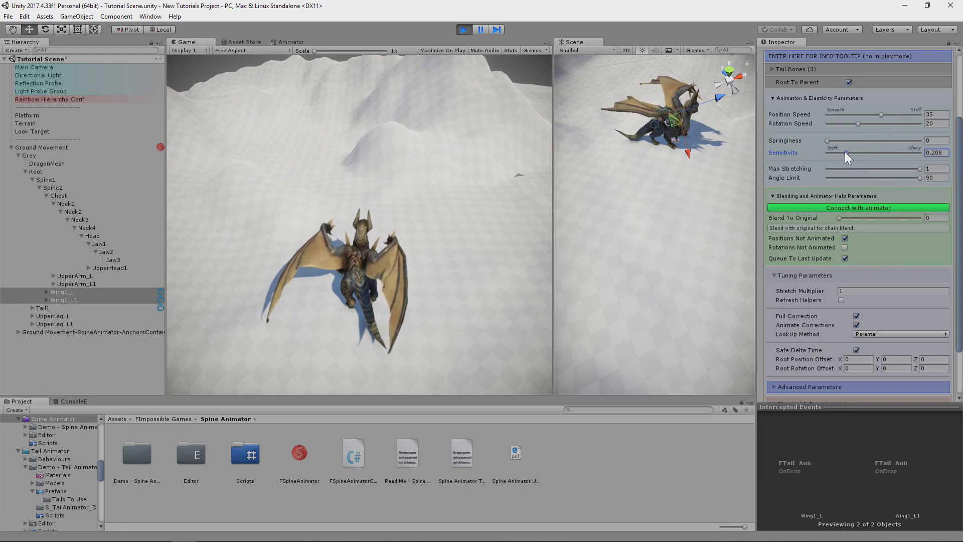
Set both wings' Sensitivity to 0.449 and Blend To Original to 0.231 in the running scene.
{"action": "left_click", "coordinate": [470, 250]}
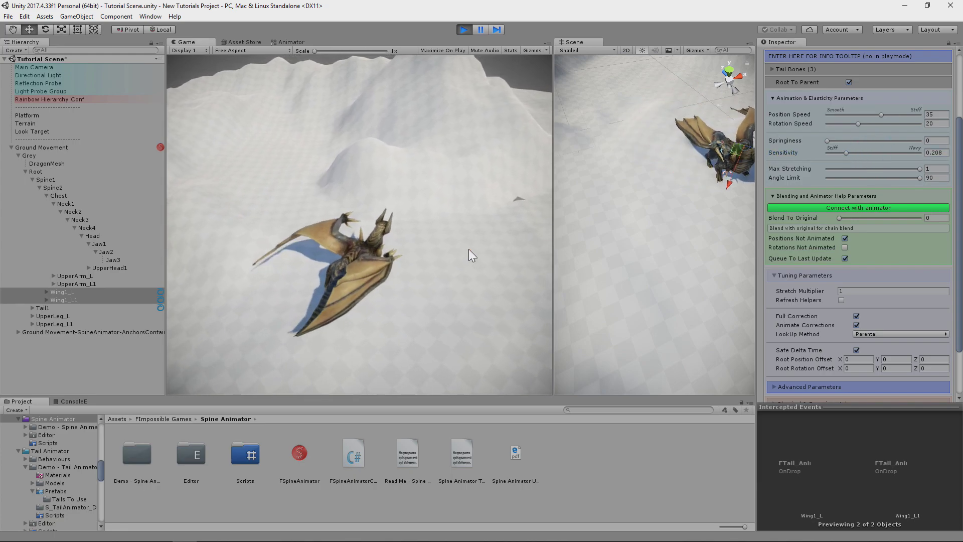
{"action": "left_click_drag", "start_coordinate": [846, 153], "coordinate": [890, 153]}
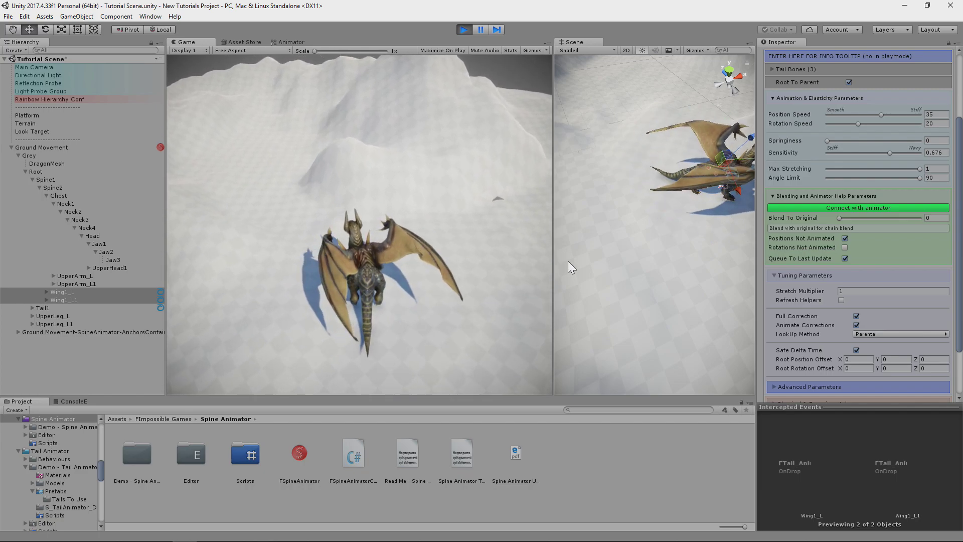
{"action": "left_click_drag", "start_coordinate": [839, 217], "coordinate": [884, 217]}
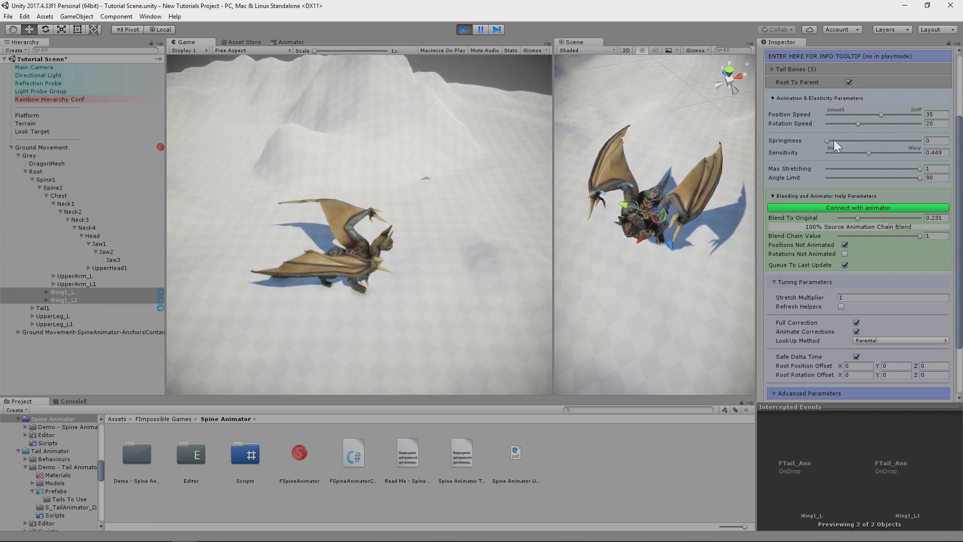
Try Springiness values of 1 and 0.243 on both wings while the dragon moves.
{"action": "left_click_drag", "start_coordinate": [833, 140], "coordinate": [921, 141]}
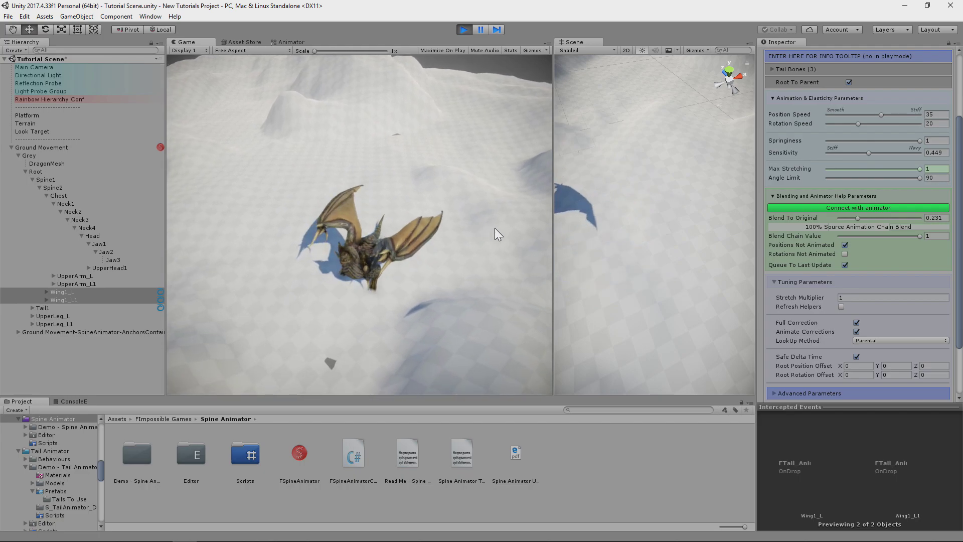
{"action": "left_click", "coordinate": [490, 210]}
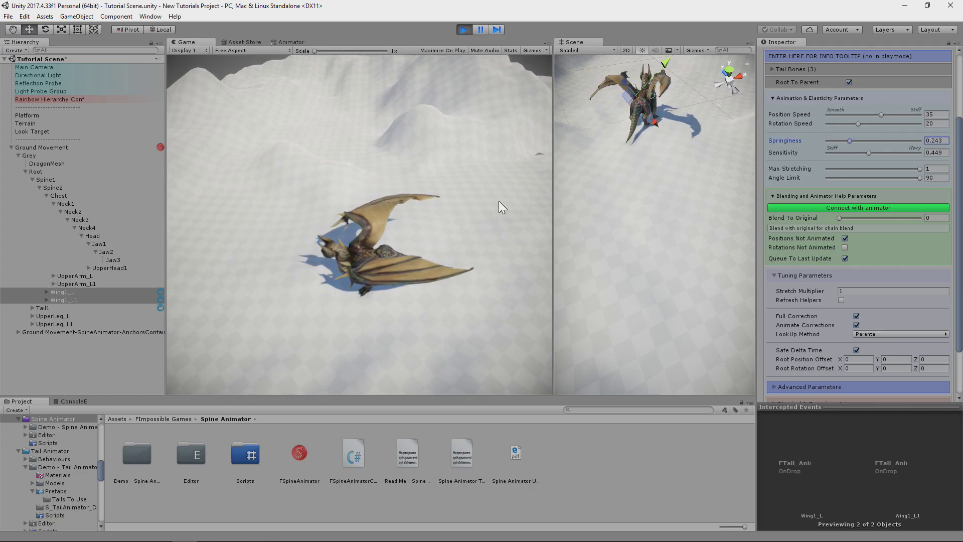
{"action": "left_click", "coordinate": [398, 224]}
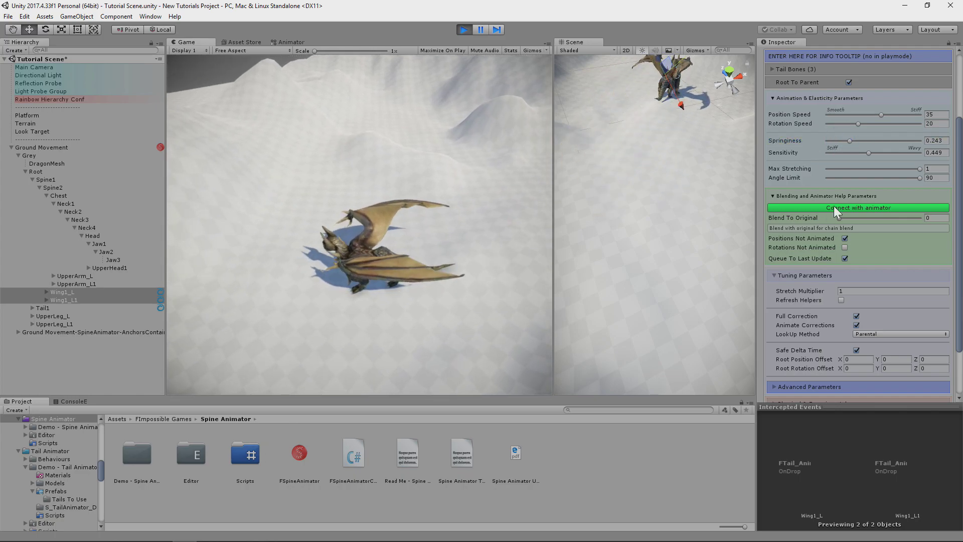
Set both wings' Blend To Original to 0.349 and Springiness to 0, and test the dragon's movement.
{"action": "left_click_drag", "start_coordinate": [839, 218], "coordinate": [856, 219]}
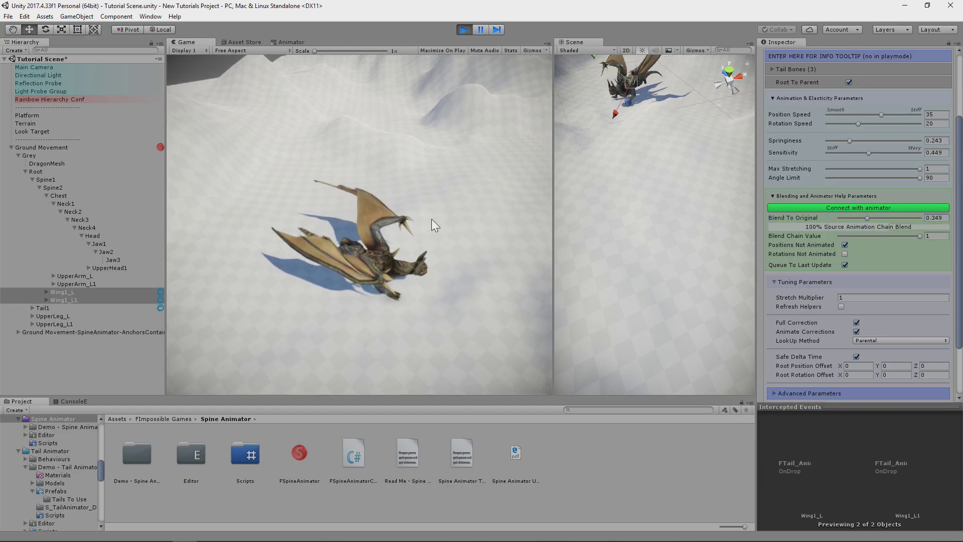
{"action": "left_click_drag", "start_coordinate": [861, 140], "coordinate": [801, 142]}
{"action": "left_click", "coordinate": [390, 190]}
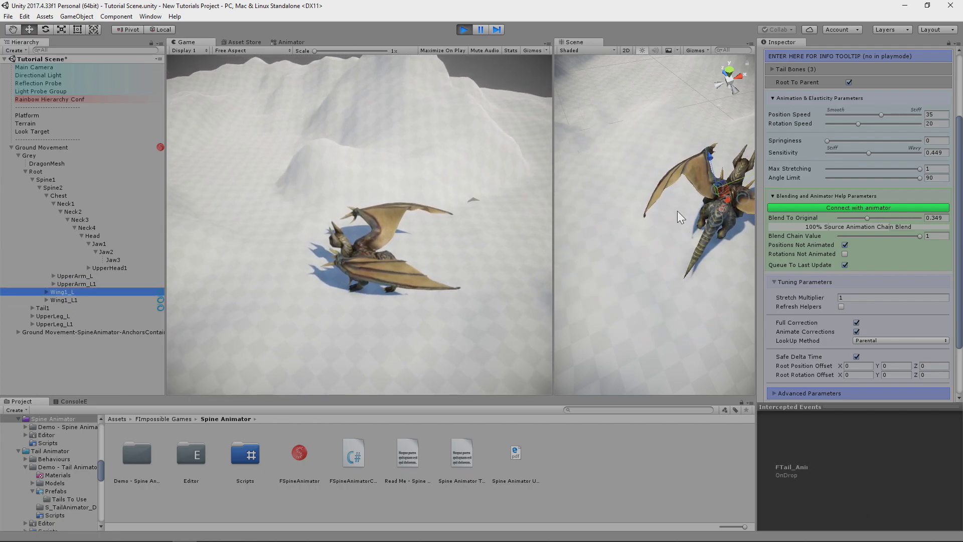
Copy Wing1_L's tuned Tail Animator component during play, stop the scene and paste the values back onto Wing1_L's component.
{"action": "scroll", "coordinate": [825, 139], "scroll_direction": "up", "scroll_amount": 4}
{"action": "right_click", "coordinate": [825, 118]}
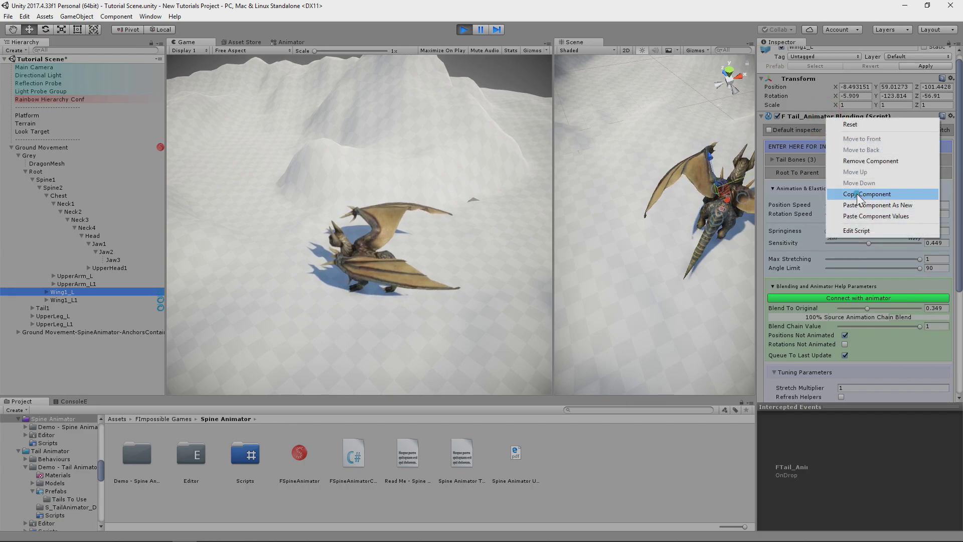
{"action": "left_click", "coordinate": [858, 194]}
{"action": "left_click", "coordinate": [464, 29]}
{"action": "right_click", "coordinate": [803, 116]}
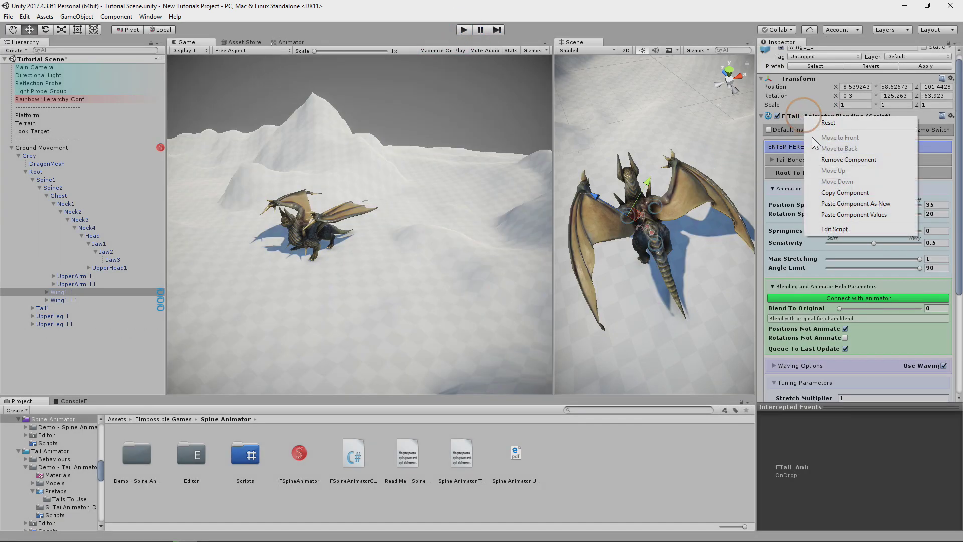
{"action": "left_click", "coordinate": [864, 214]}
Paste the copied Tail Animator component values onto Wing1_L1's component.
{"action": "left_click", "coordinate": [98, 300]}
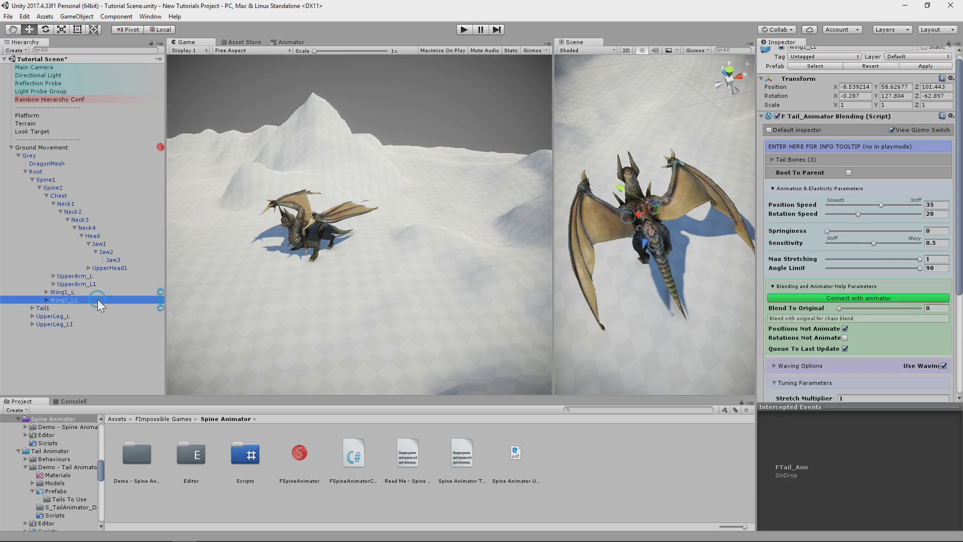
{"action": "right_click", "coordinate": [838, 119]}
{"action": "left_click", "coordinate": [896, 212]}
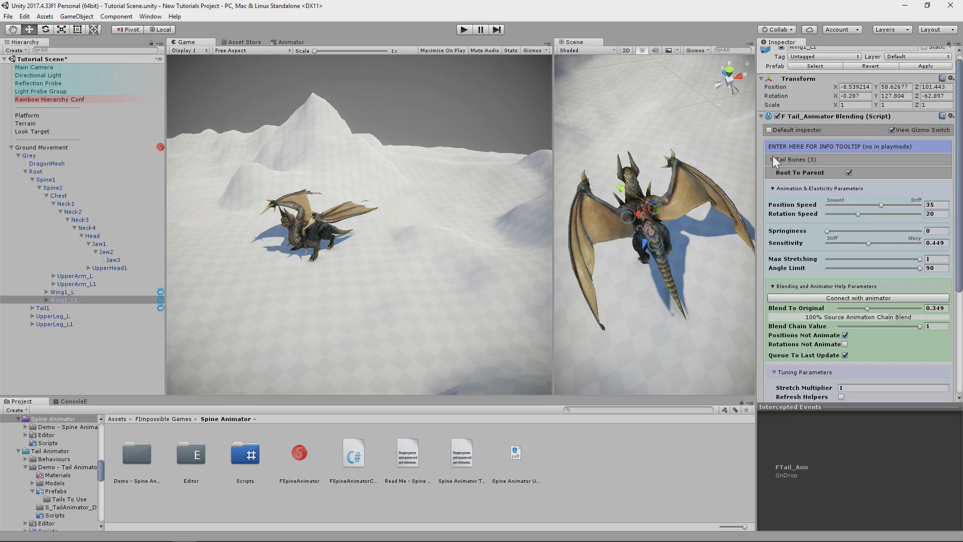
Reassign Wing1_L1 as its component's first tail bone, auto-fill the chain and trim it to Wing1_L1, Wing2_L 1 and Wing3_L 1.
{"action": "left_click", "coordinate": [772, 159]}
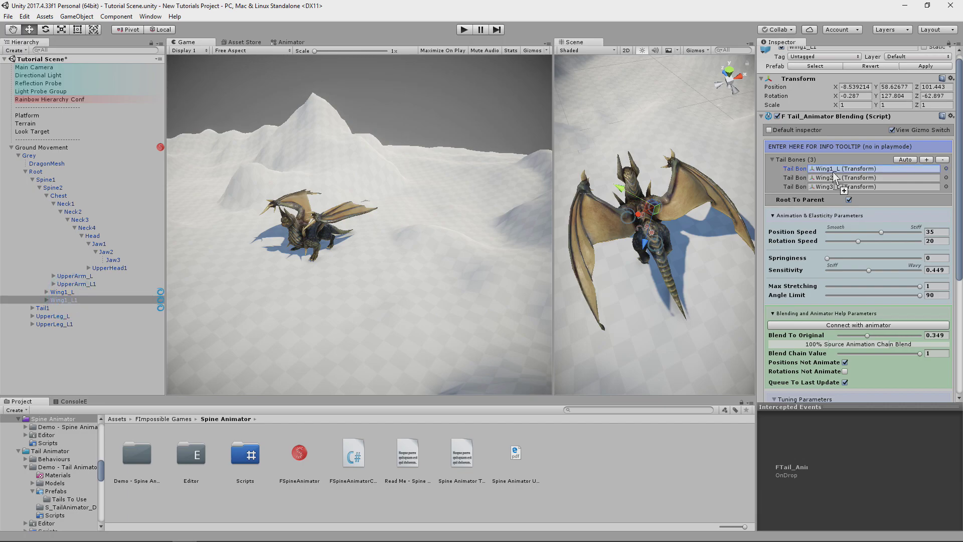
{"action": "left_click", "coordinate": [942, 160]}
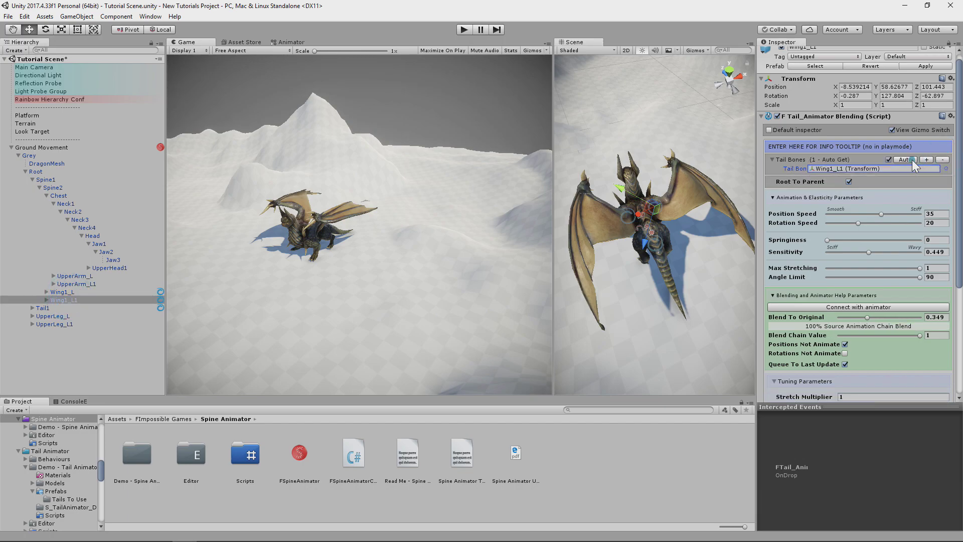
{"action": "left_click", "coordinate": [912, 160]}
{"action": "left_click", "coordinate": [939, 159]}
{"action": "left_click", "coordinate": [940, 159]}
{"action": "left_click", "coordinate": [939, 159]}
{"action": "left_click", "coordinate": [939, 159]}
{"action": "left_click", "coordinate": [940, 160]}
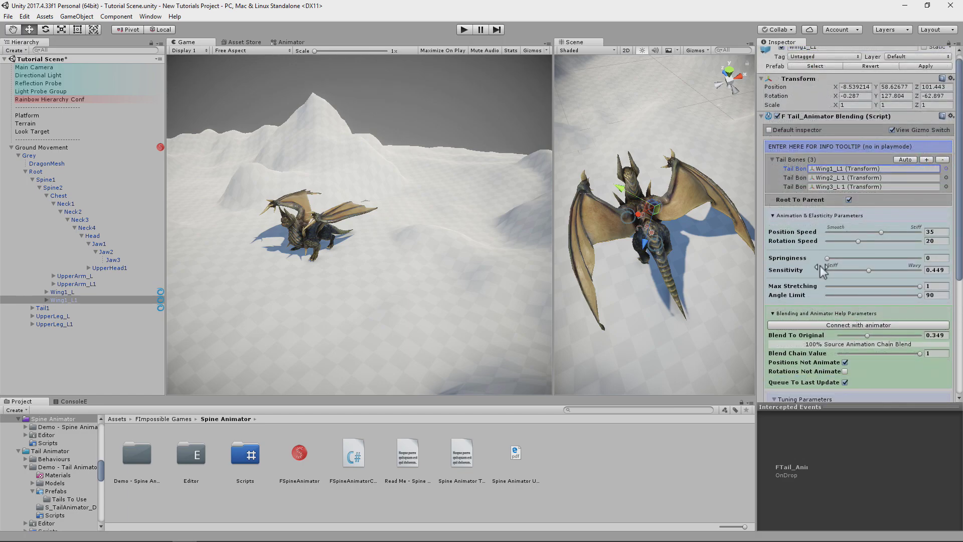
Run the scene and steer the dragon around to check both wings' motion with the pasted settings.
{"action": "scroll", "coordinate": [821, 267], "scroll_direction": "down", "scroll_amount": 5}
{"action": "left_click", "coordinate": [464, 29]}
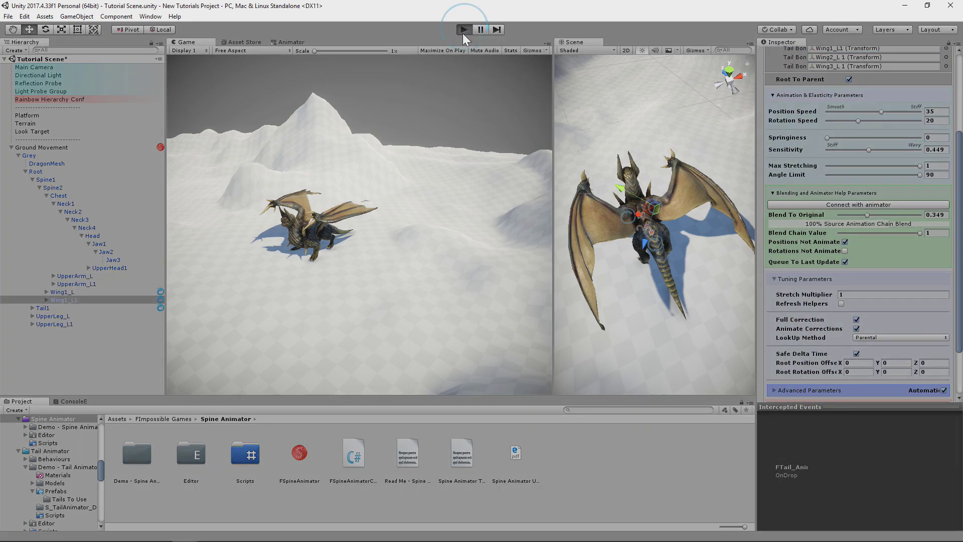
{"action": "key", "text": "w"}
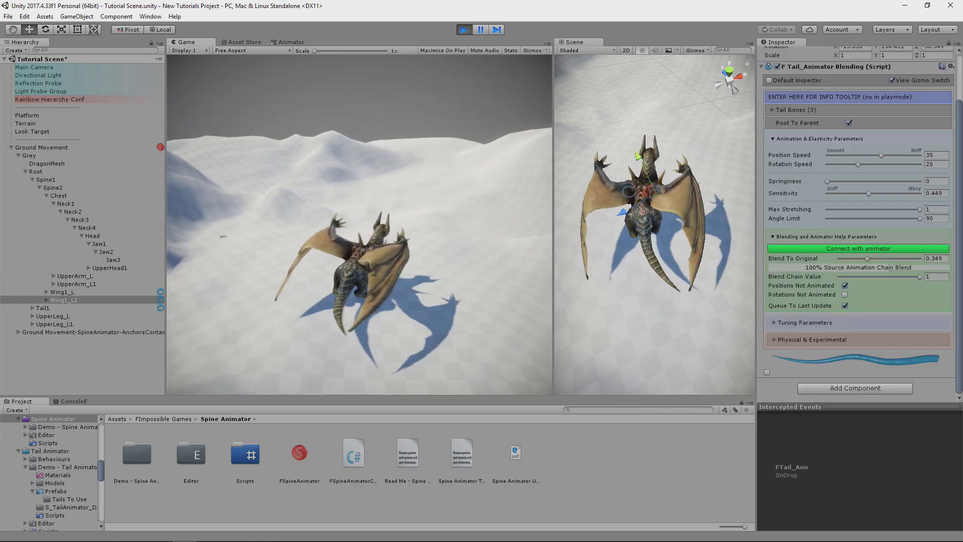
{"action": "key", "text": "a"}
{"action": "key", "text": "d"}
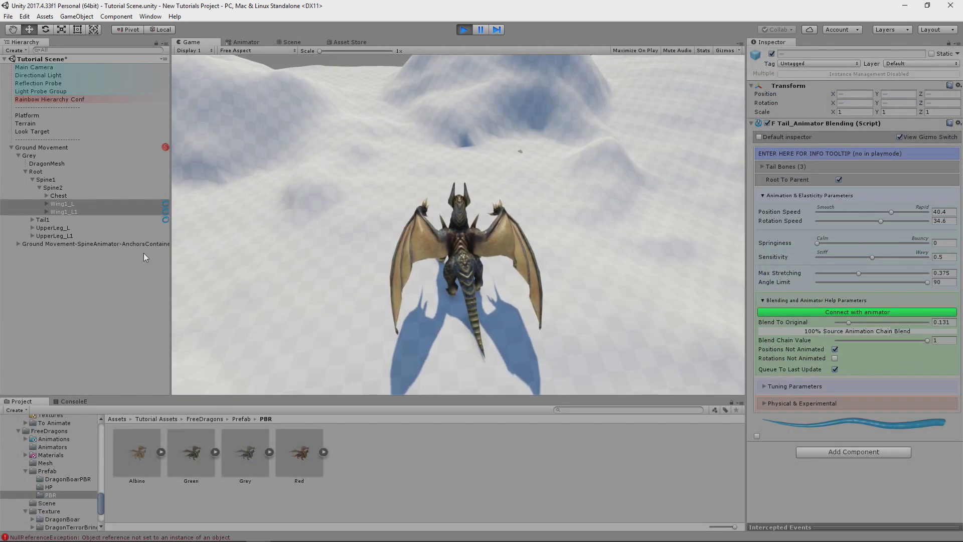
Enable Root To Parent on Tail1's Tail Animator component in the running scene.
{"action": "left_click", "coordinate": [121, 220]}
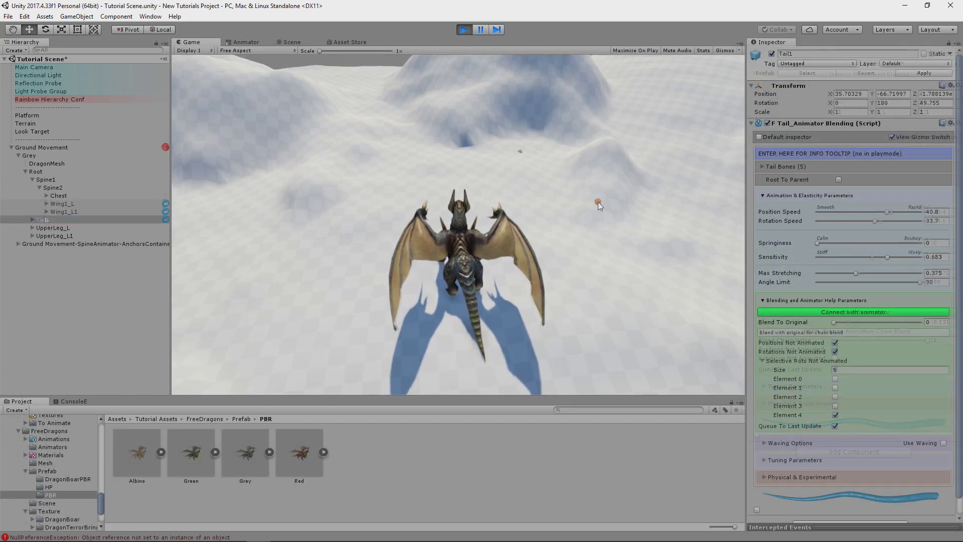
{"action": "left_click", "coordinate": [598, 201]}
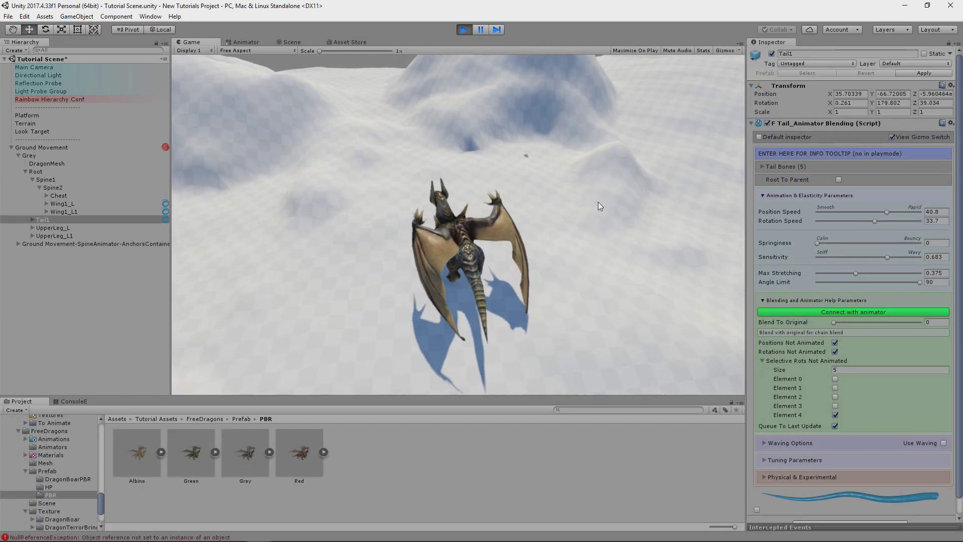
{"action": "left_click", "coordinate": [838, 179]}
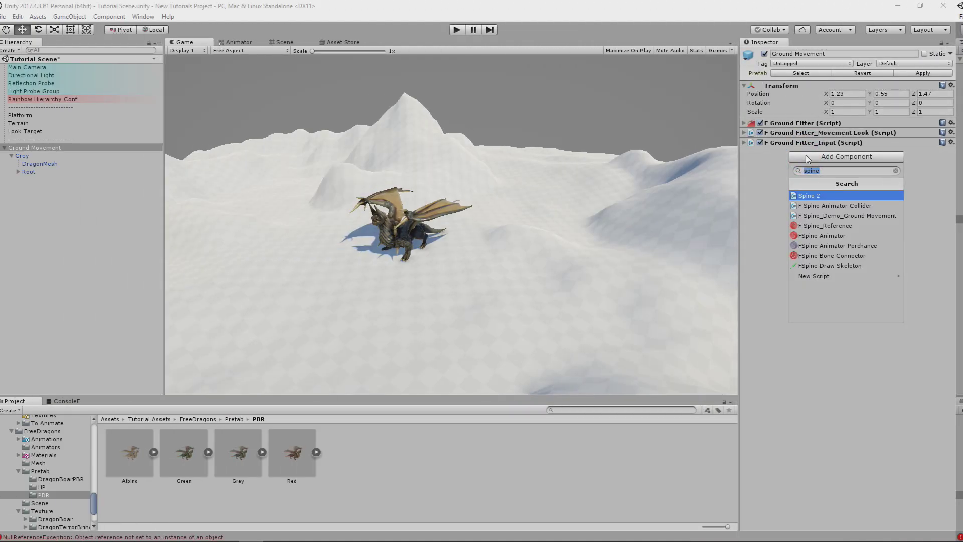
Add an FSpine Animator component to Ground Movement, generate its spine chain from Root to Chest, and test it by walking the dragon.
{"action": "left_click", "coordinate": [823, 235]}
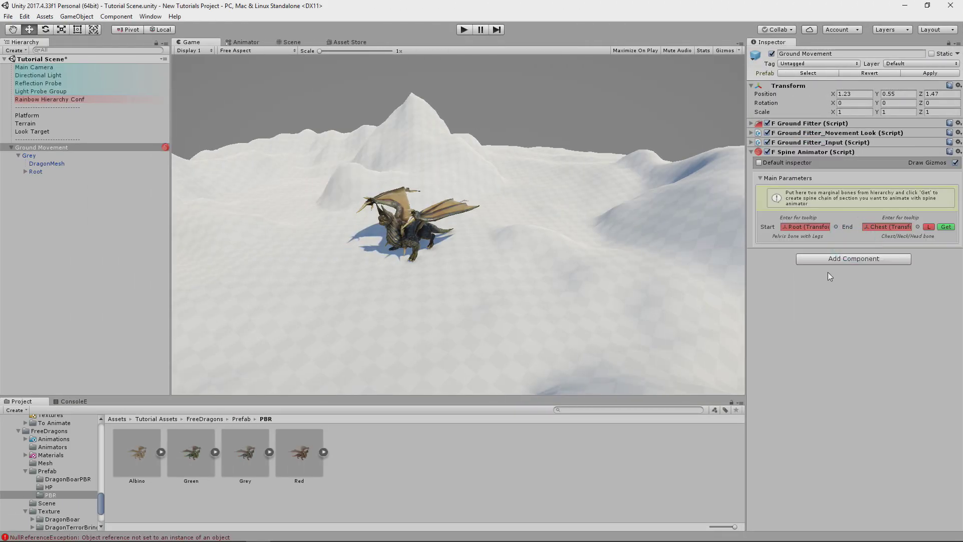
{"action": "left_click", "coordinate": [946, 227]}
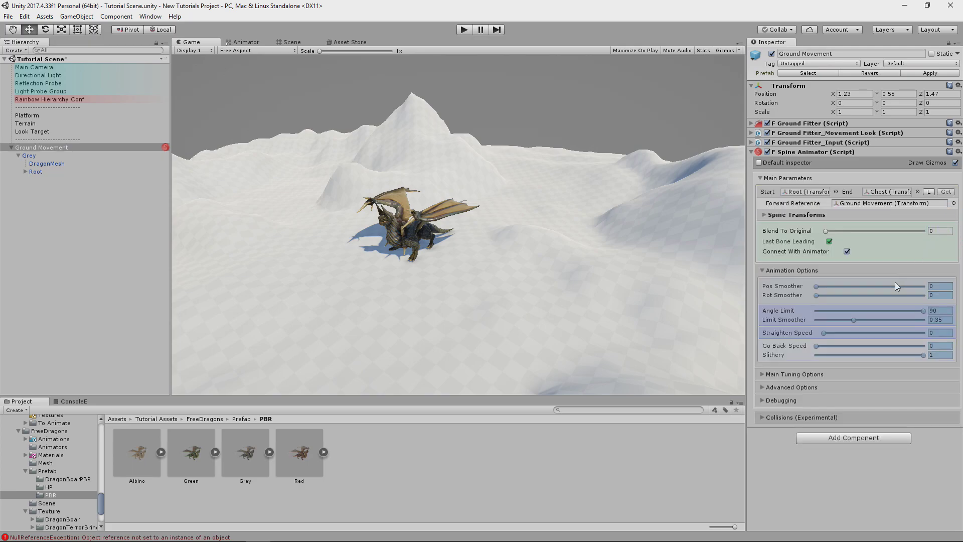
{"action": "left_click", "coordinate": [466, 30]}
{"action": "key", "text": "w"}
{"action": "key", "text": "d"}
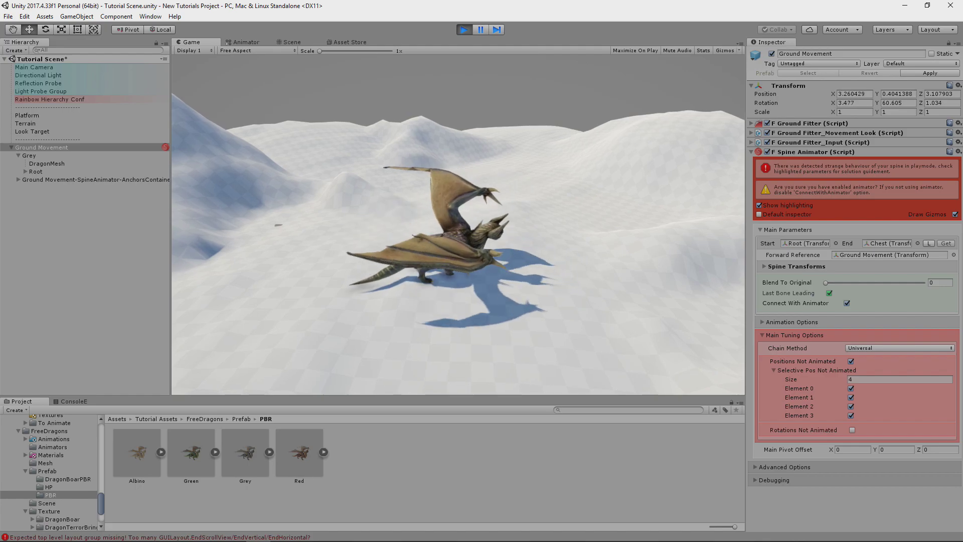
Enable Rotations Not Animated in the spine's Main Tuning Options and steer the dragon to test its body motion.
{"action": "left_click", "coordinate": [852, 430]}
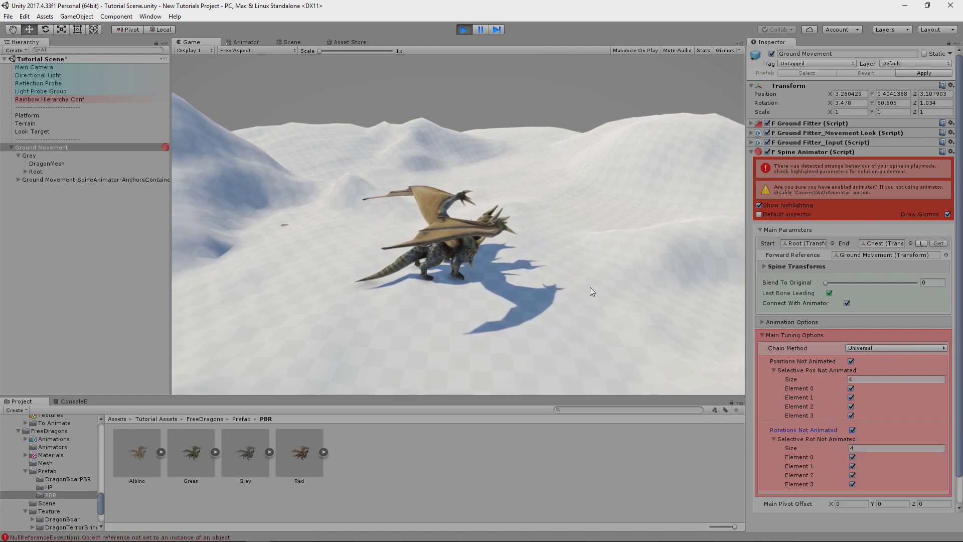
{"action": "left_click", "coordinate": [572, 271]}
{"action": "key", "text": "w"}
{"action": "key", "text": "Tab"}
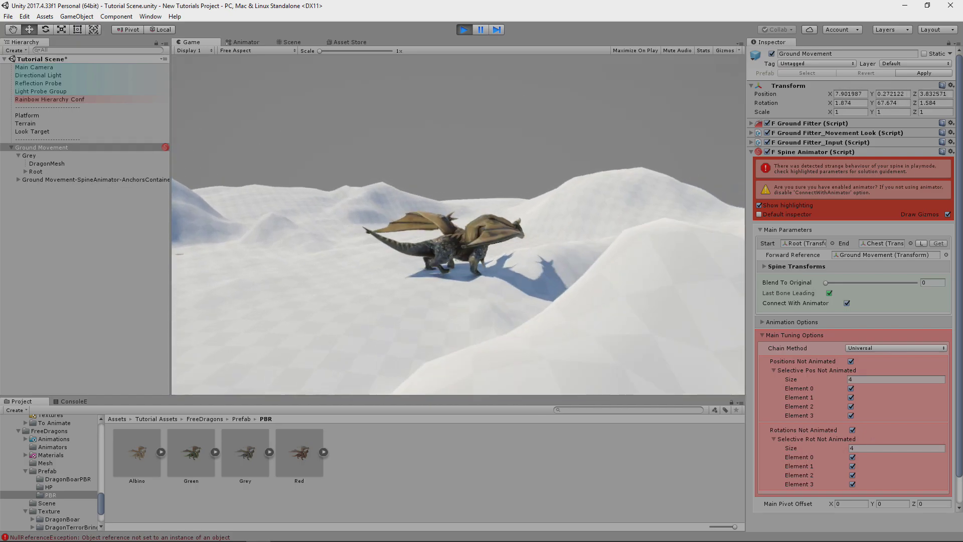
{"action": "key", "text": "a"}
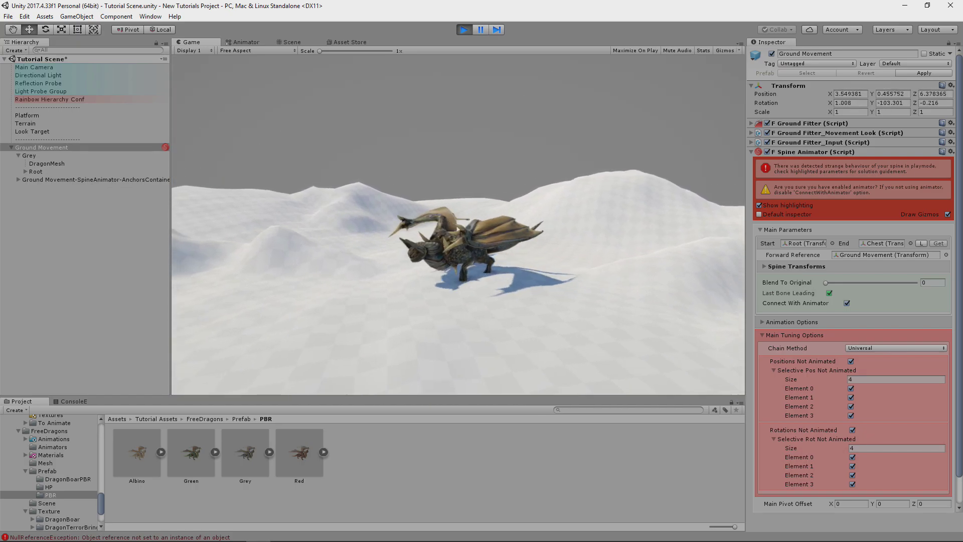
Switch the spine's Positions Not Animated option off and back on while steering the dragon to compare its body motion.
{"action": "key", "text": "Tab"}
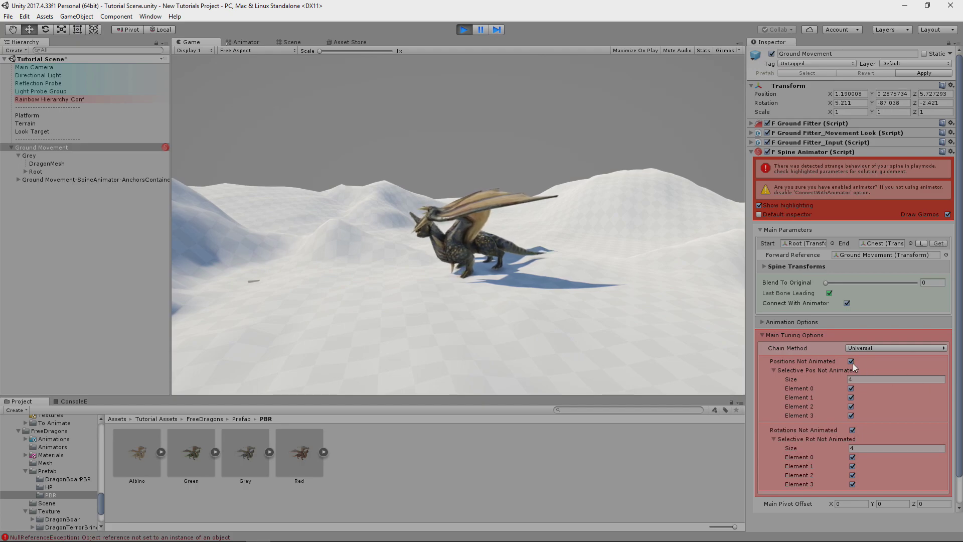
{"action": "left_click", "coordinate": [851, 362]}
{"action": "key", "text": "d"}
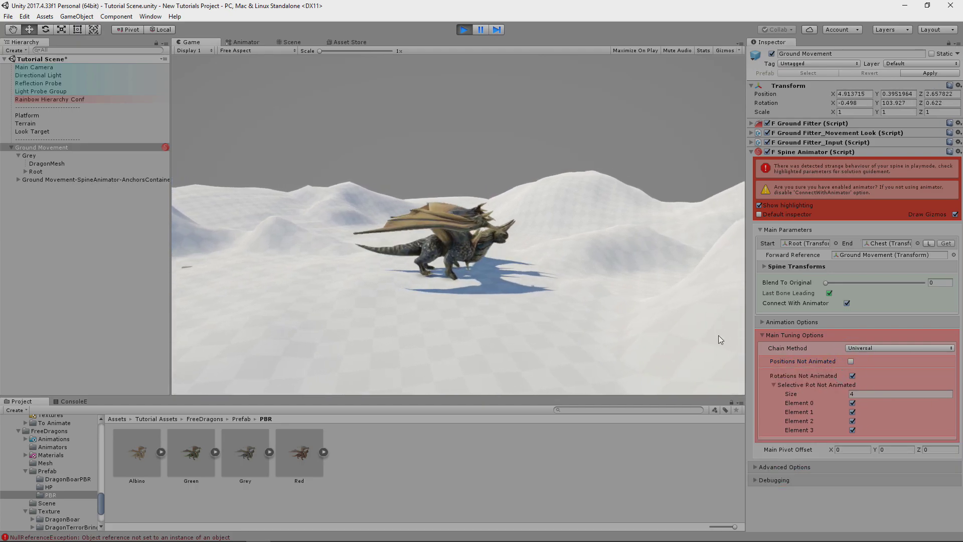
{"action": "left_click", "coordinate": [851, 362]}
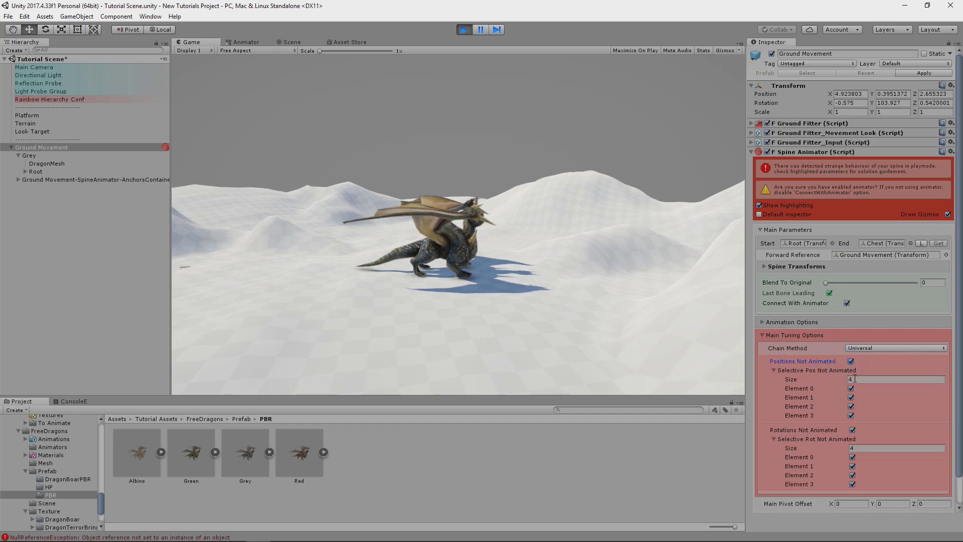
{"action": "key", "text": "a"}
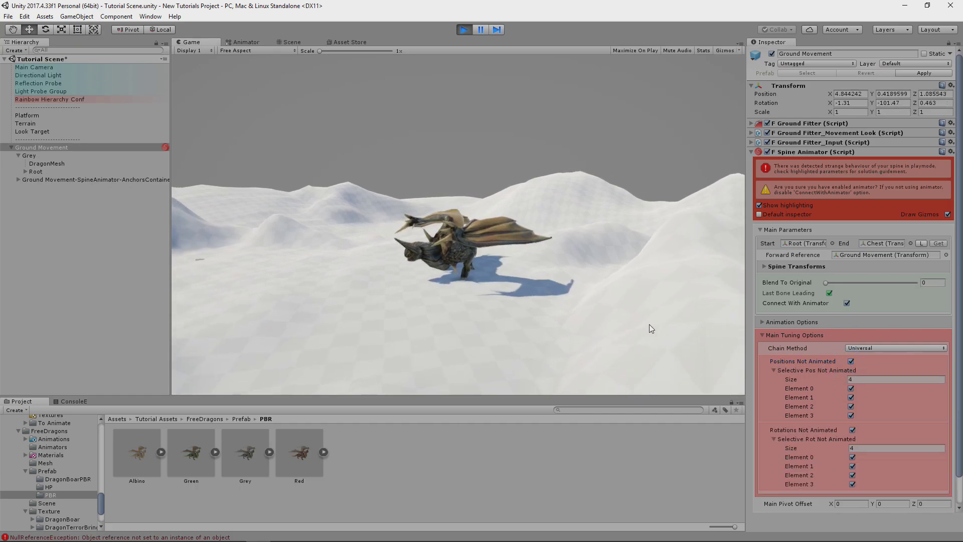
Switch the spine's Rotations Not Animated option off and back on to compare the dragon's pose.
{"action": "left_click", "coordinate": [852, 457]}
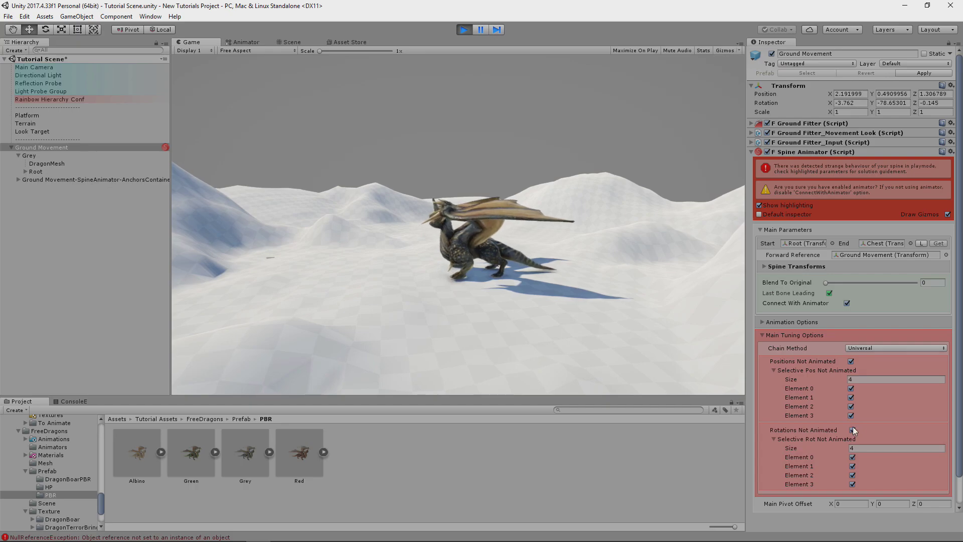
{"action": "left_click", "coordinate": [852, 429]}
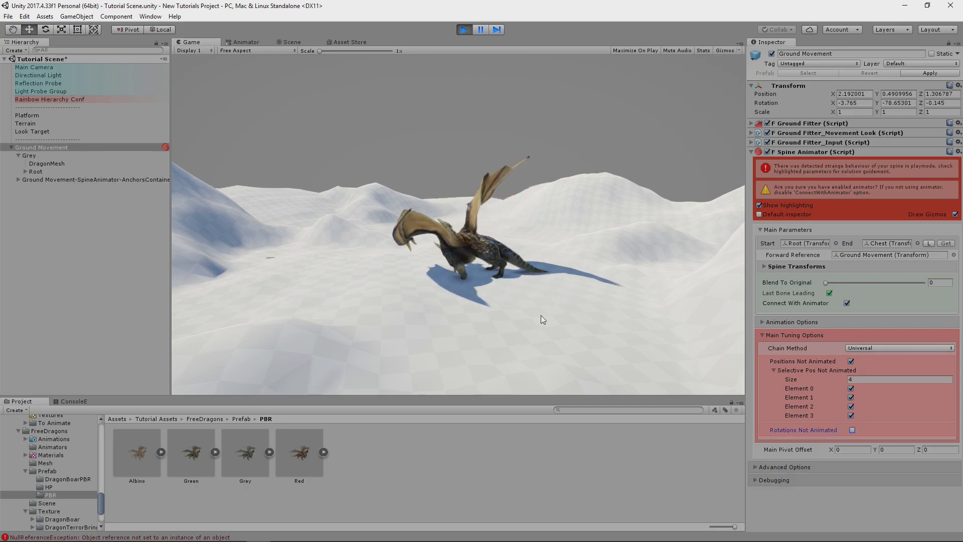
{"action": "left_click", "coordinate": [852, 430]}
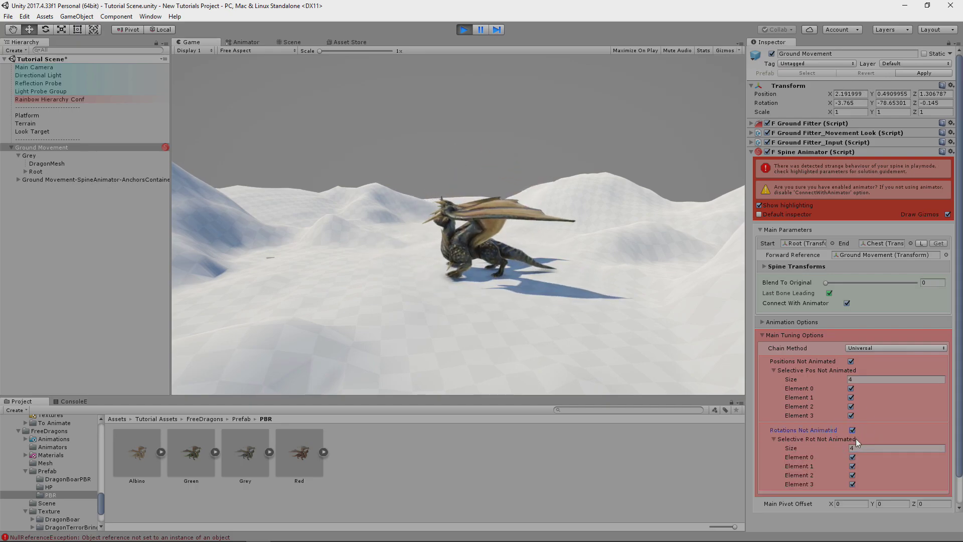
Leave only Element 2 enabled in both Selective Pos and Selective Rot Not Animated, walking the dragon to test the selection.
{"action": "left_click", "coordinate": [852, 475]}
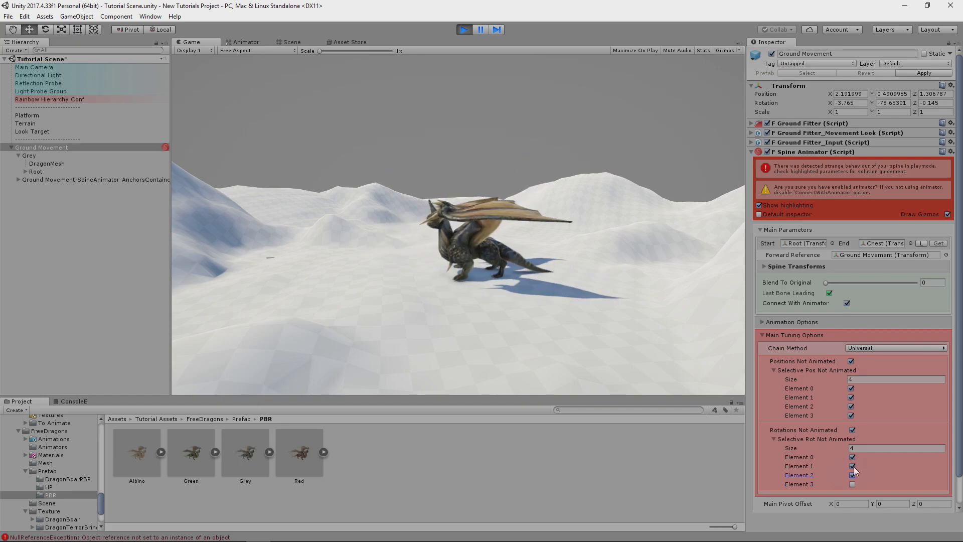
{"action": "left_click", "coordinate": [852, 466]}
{"action": "left_click", "coordinate": [852, 457]}
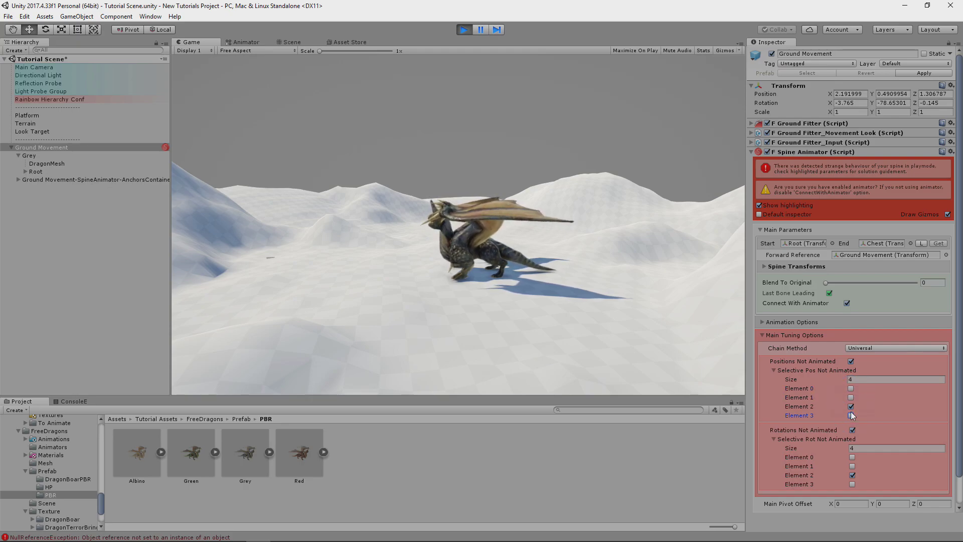
{"action": "left_click", "coordinate": [600, 319]}
{"action": "key", "text": "a"}
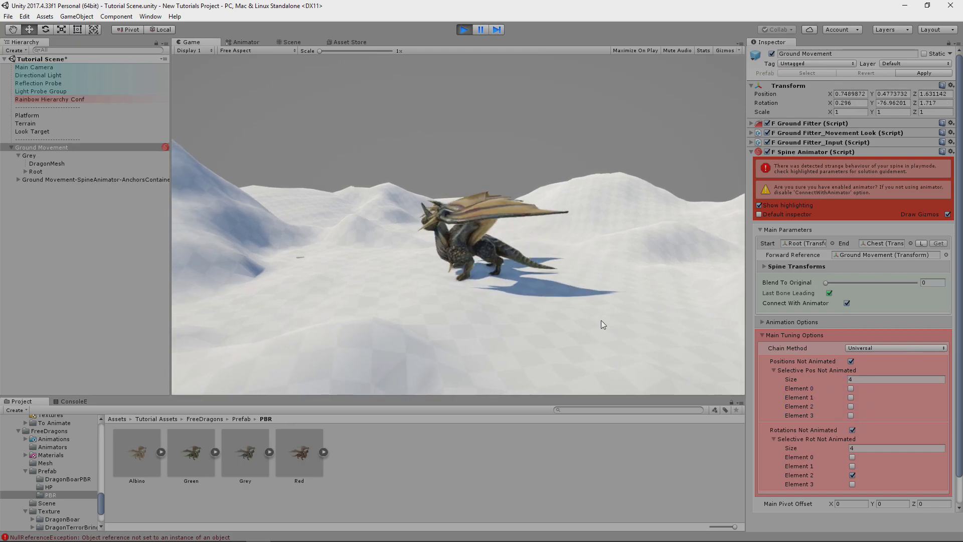
{"action": "key", "text": "s"}
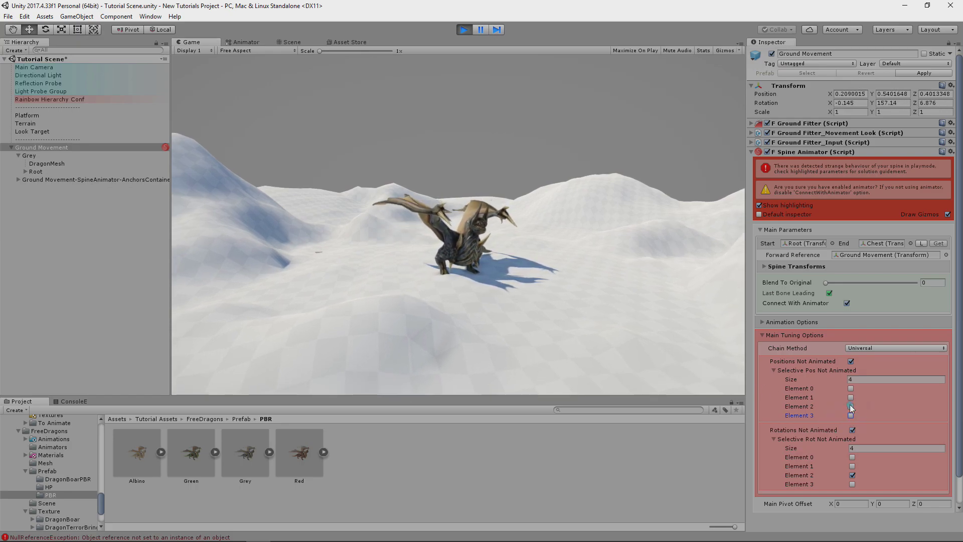
{"action": "left_click", "coordinate": [545, 306]}
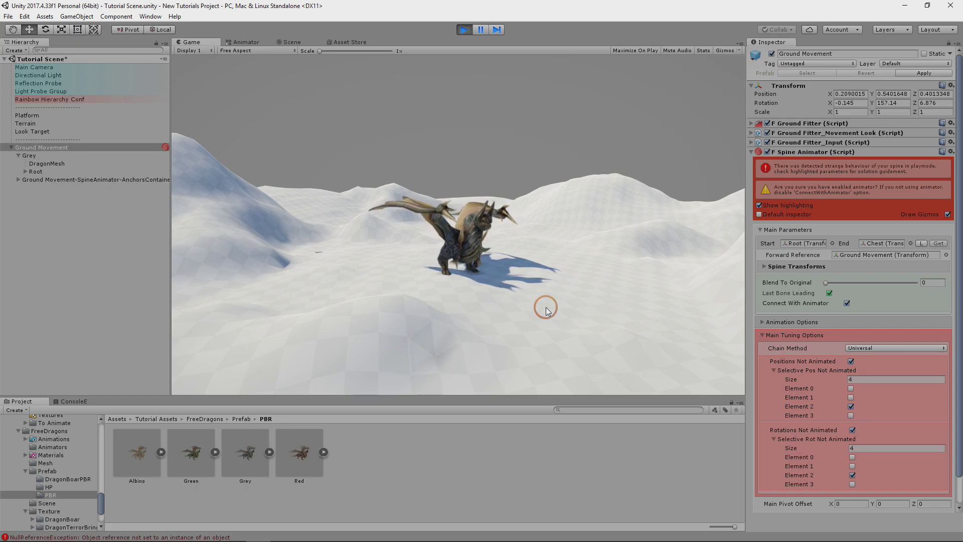
Steer the dragon in all directions in the maximized game view to examine its body, tail and wing motion.
{"action": "key", "text": "Tab"}
{"action": "key", "text": "w"}
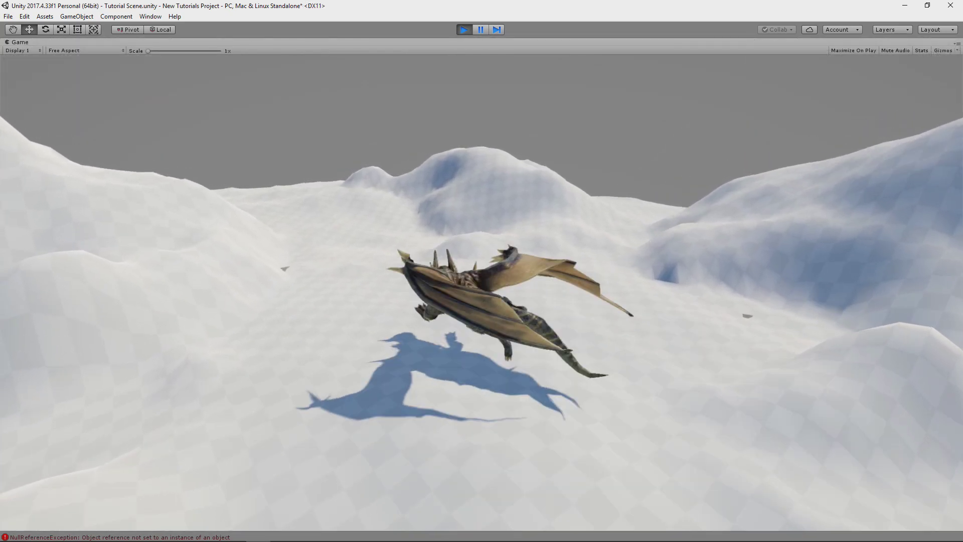
{"action": "key", "text": "d"}
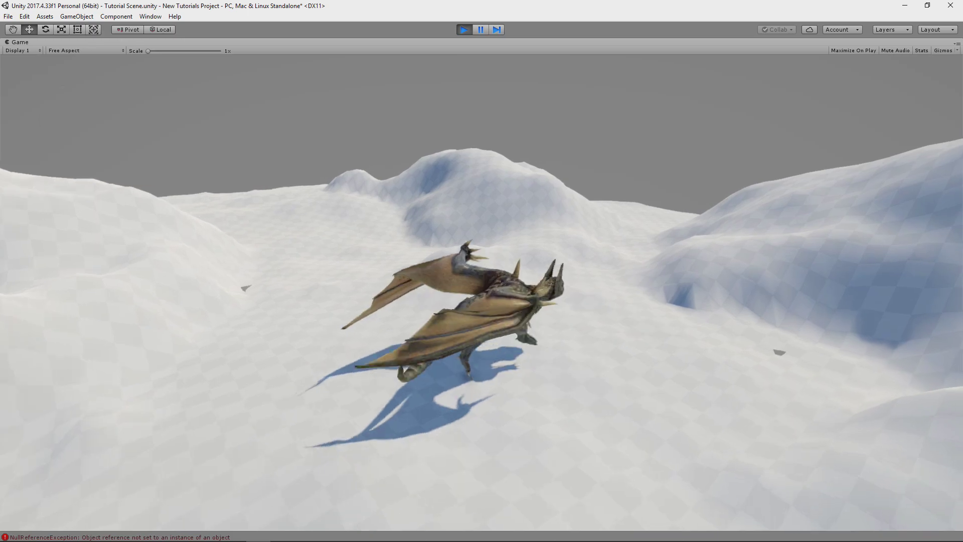
{"action": "key", "text": "s"}
{"action": "key", "text": "a"}
{"action": "key", "text": "w"}
{"action": "key", "text": "d"}
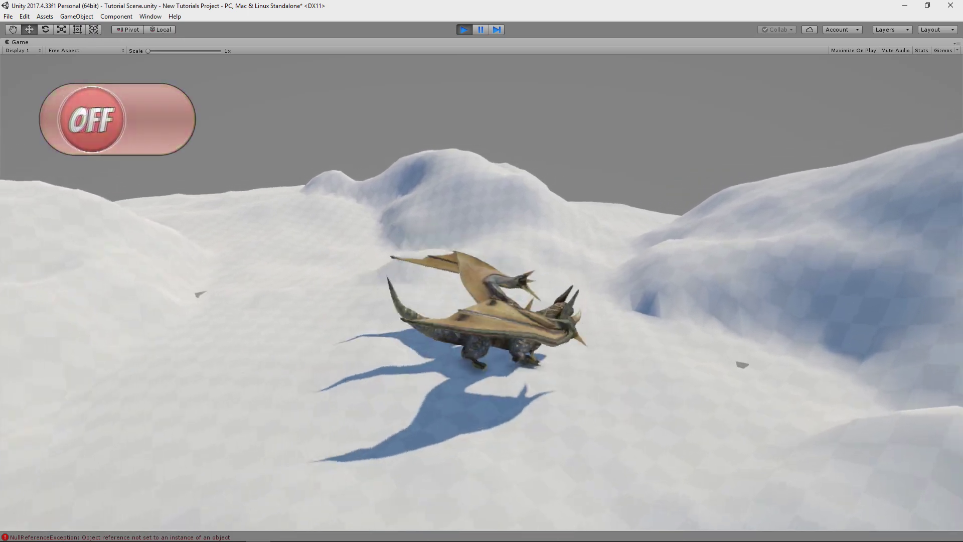
{"action": "key", "text": "s"}
{"action": "key", "text": "a"}
{"action": "key", "text": "w"}
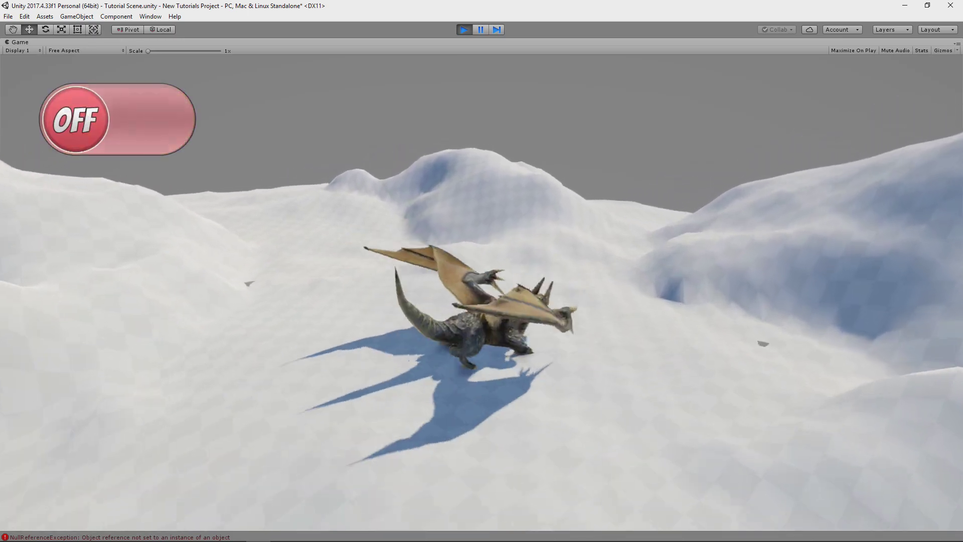